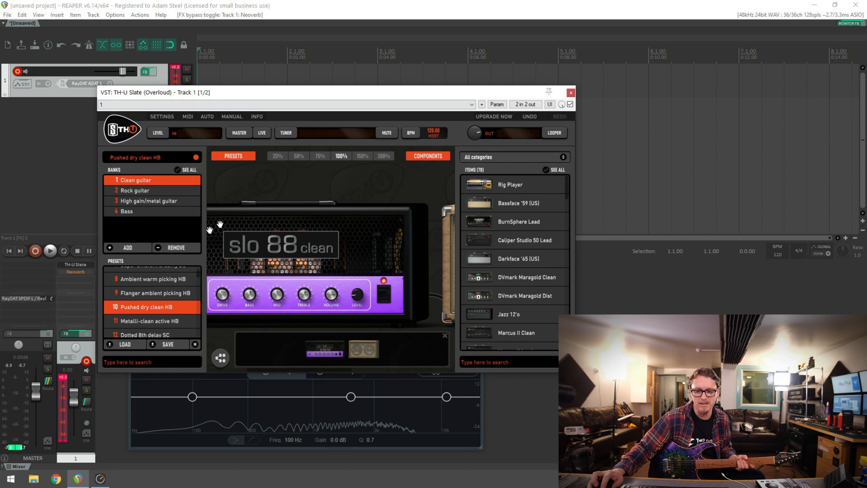
Add a Gate Expander pedal in front of the slo 88 clean amp in the TH-U Slate signal chain
{"action": "scroll", "coordinate": [513, 306], "scroll_direction": "down", "scroll_amount": 10}
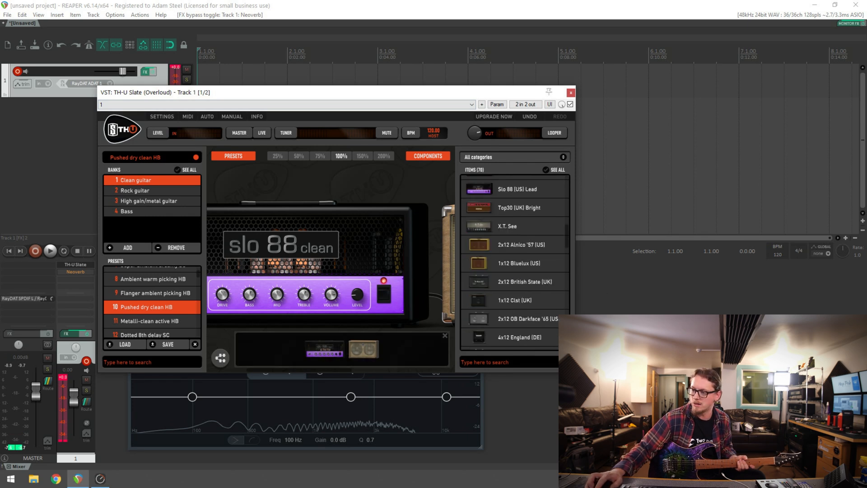
{"action": "left_click_drag", "start_coordinate": [327, 187], "coordinate": [420, 187]}
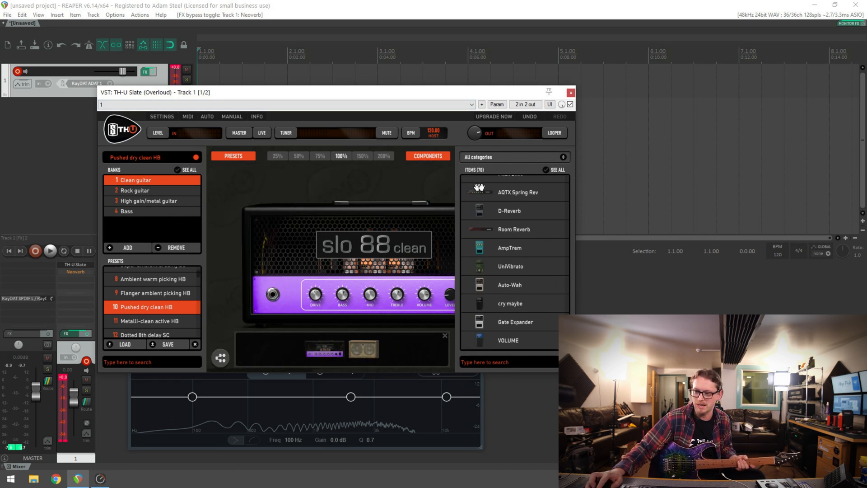
{"action": "left_click_drag", "start_coordinate": [503, 319], "coordinate": [224, 277]}
{"action": "left_click_drag", "start_coordinate": [236, 237], "coordinate": [237, 236]}
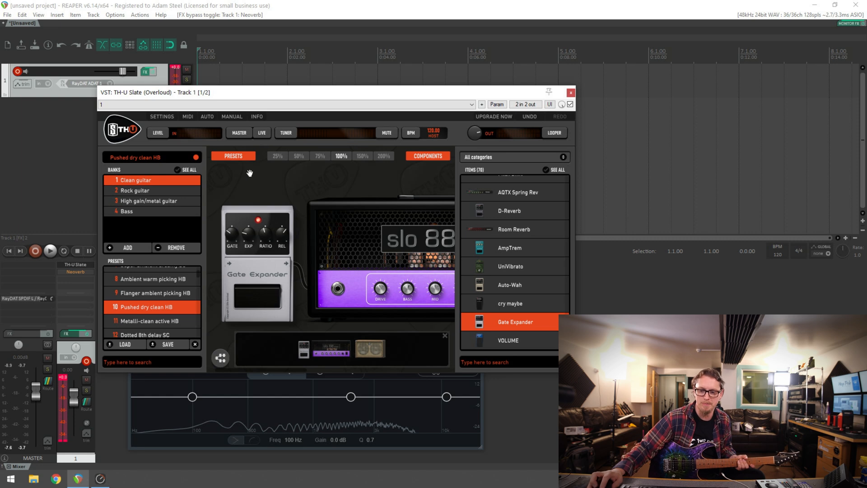
{"action": "left_click_drag", "start_coordinate": [403, 184], "coordinate": [276, 184]}
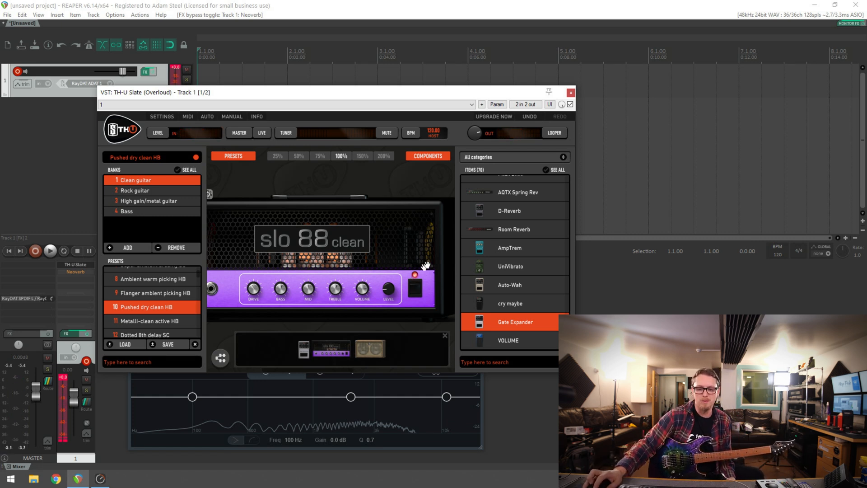
Open the Neoverb plugin on Track 1 and take it out of bypass
{"action": "left_click", "coordinate": [68, 272]}
{"action": "left_click", "coordinate": [76, 270]}
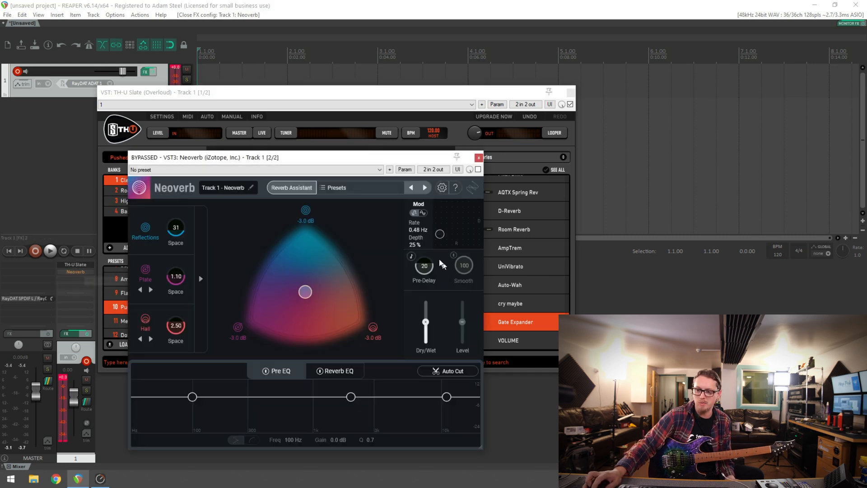
{"action": "left_click", "coordinate": [478, 170]}
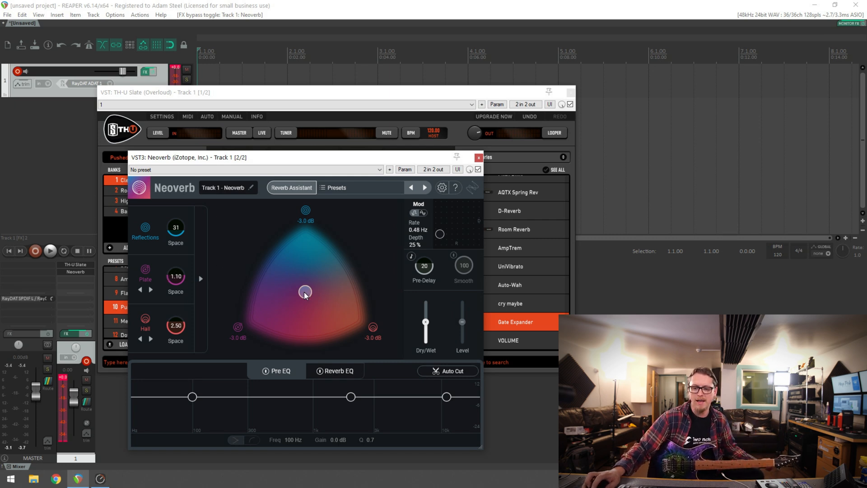
Shift the Neoverb blend fully to Reflections and compare the sound with the plugin bypassed and active
{"action": "left_click_drag", "start_coordinate": [306, 293], "coordinate": [368, 310]}
{"action": "left_click_drag", "start_coordinate": [322, 242], "coordinate": [305, 231]}
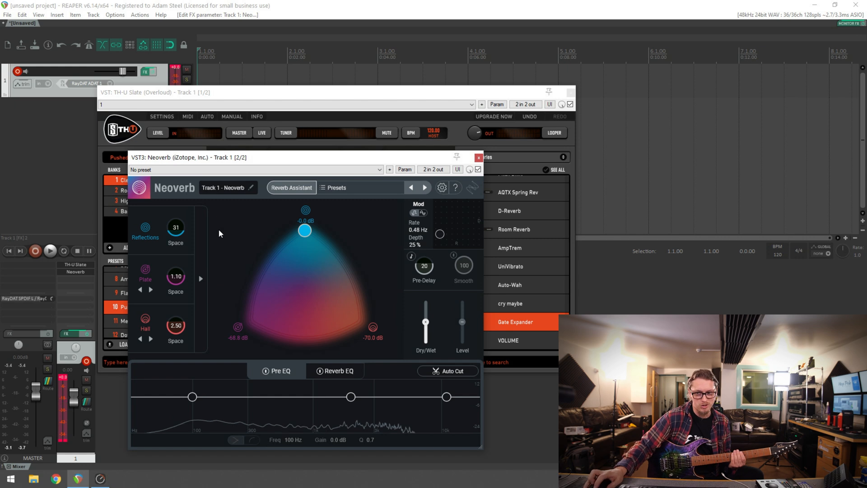
{"action": "left_click", "coordinate": [477, 170]}
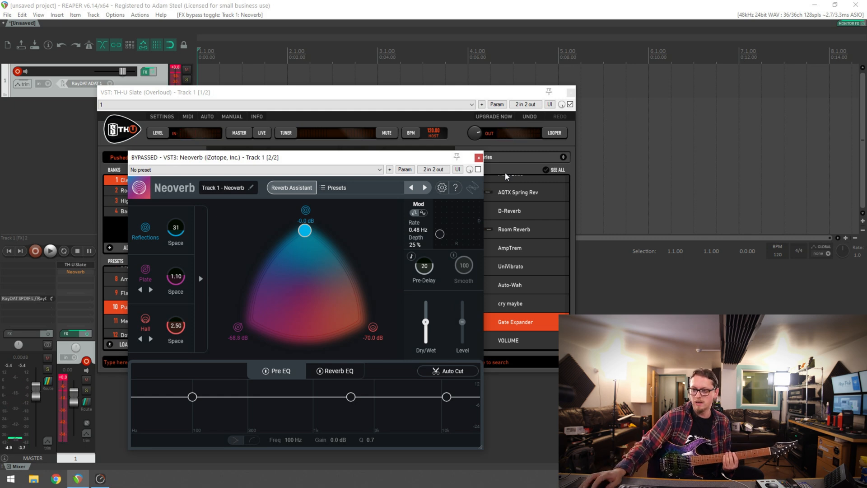
{"action": "left_click", "coordinate": [478, 170]}
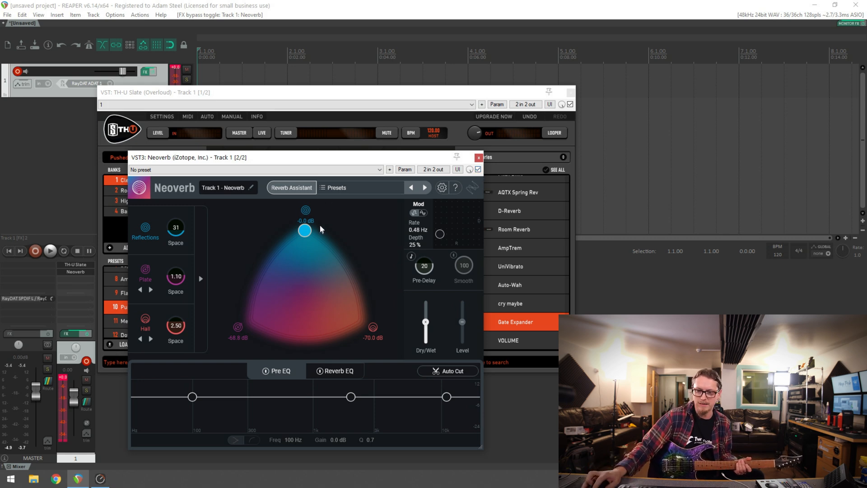
Audition the blend fully at Plate and fully at Hall, and return it to the centre of the triangle
{"action": "left_click_drag", "start_coordinate": [310, 231], "coordinate": [257, 323]}
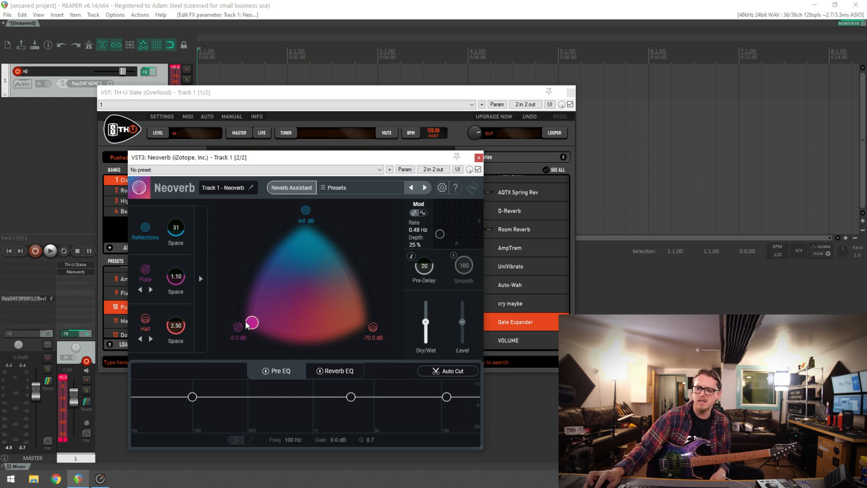
{"action": "left_click_drag", "start_coordinate": [246, 324], "coordinate": [366, 334]}
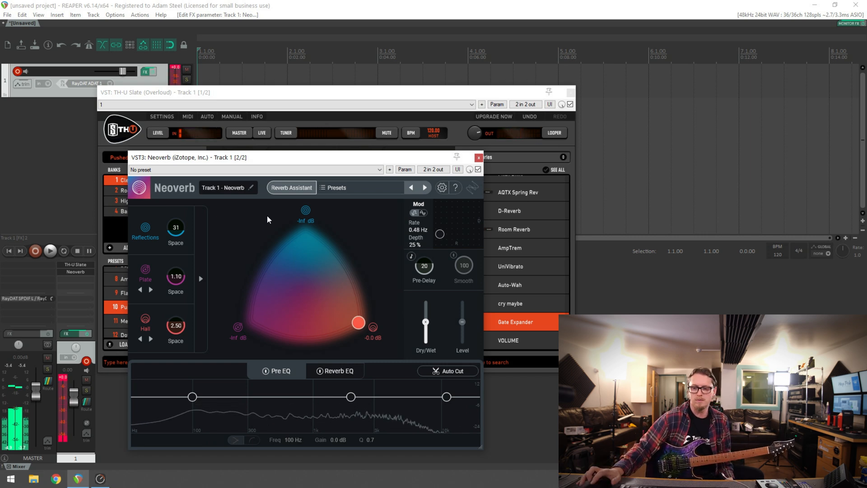
{"action": "left_click", "coordinate": [303, 294]}
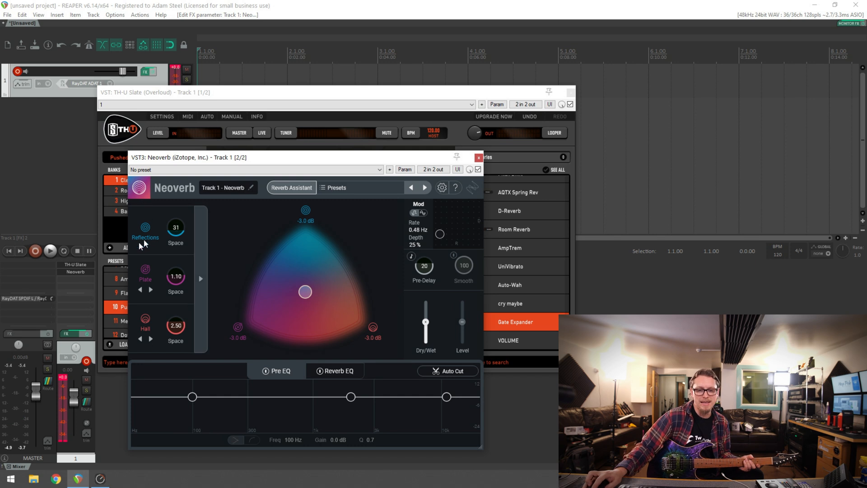
Shift the blend to Reflections and set the Reflections Space to 121 and Lowpass to 2.50k
{"action": "left_click", "coordinate": [204, 265]}
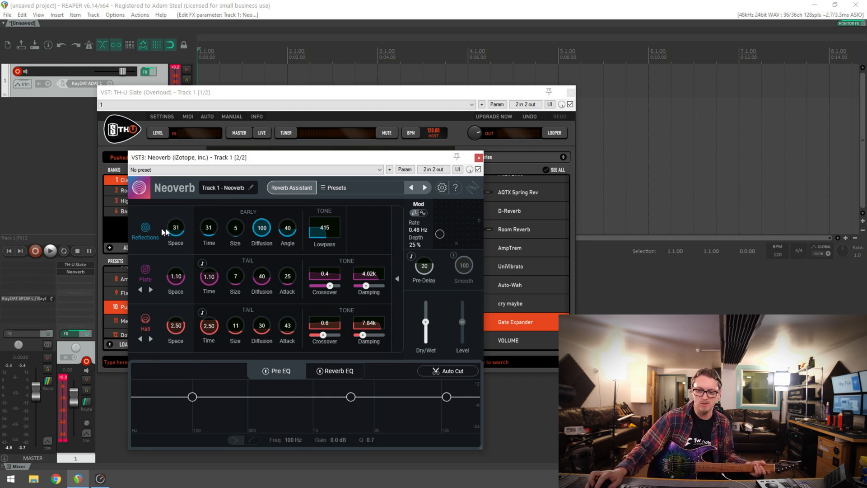
{"action": "left_click", "coordinate": [400, 238]}
{"action": "left_click_drag", "start_coordinate": [310, 289], "coordinate": [317, 219]}
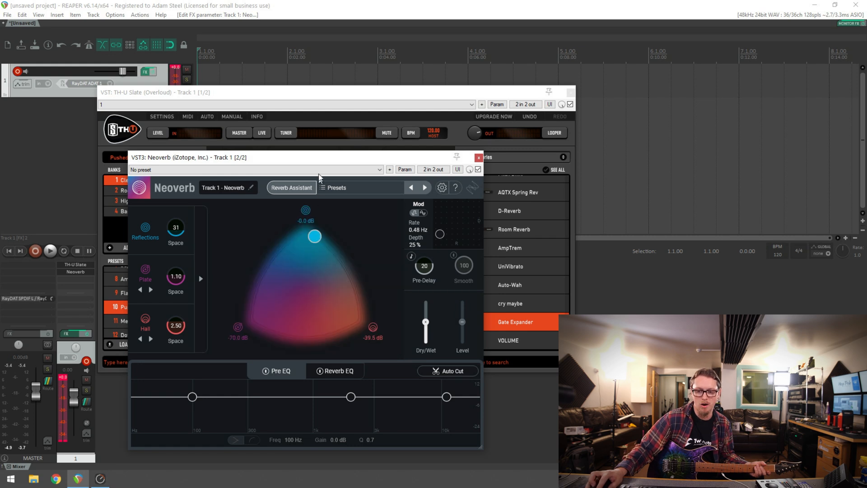
{"action": "left_click", "coordinate": [204, 231]}
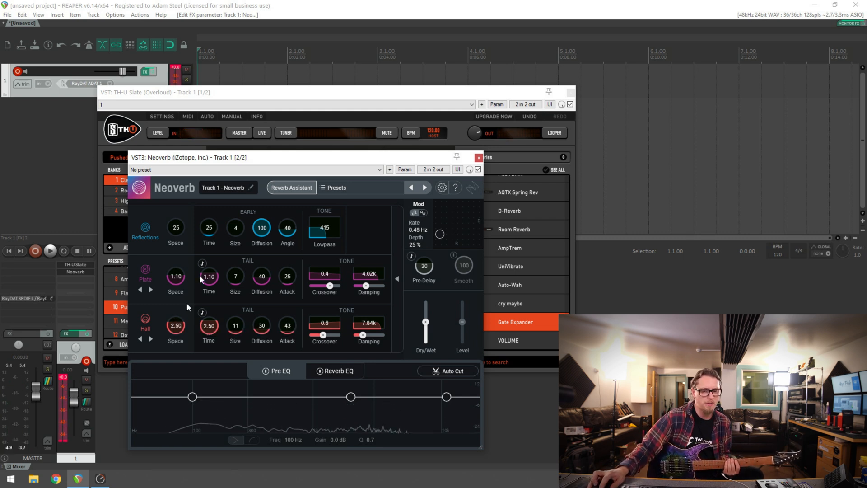
{"action": "left_click_drag", "start_coordinate": [182, 226], "coordinate": [193, 103]}
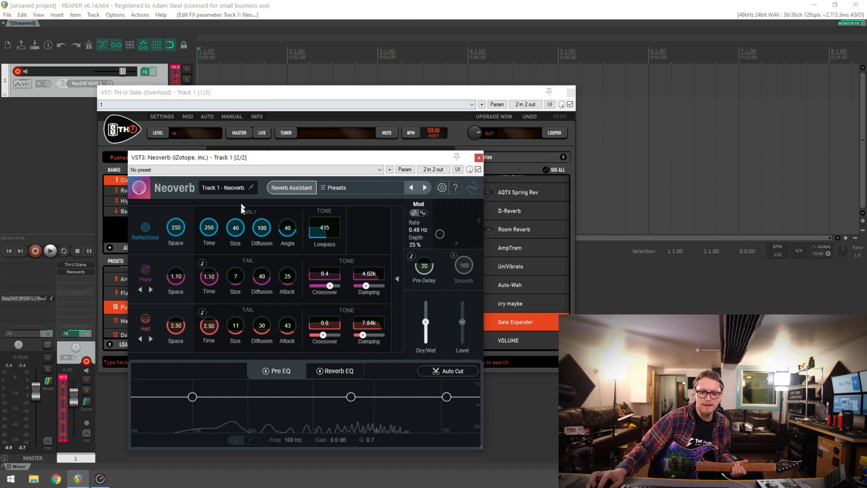
{"action": "left_click_drag", "start_coordinate": [183, 229], "coordinate": [182, 241]}
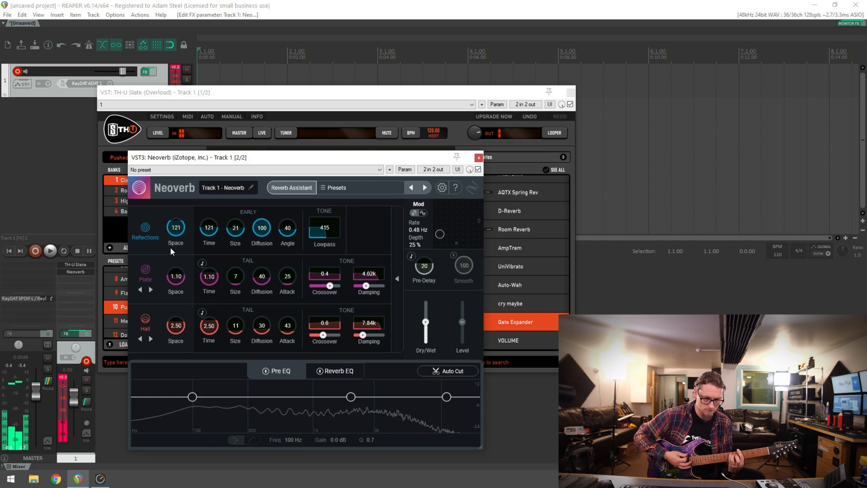
{"action": "left_click_drag", "start_coordinate": [322, 233], "coordinate": [338, 200]}
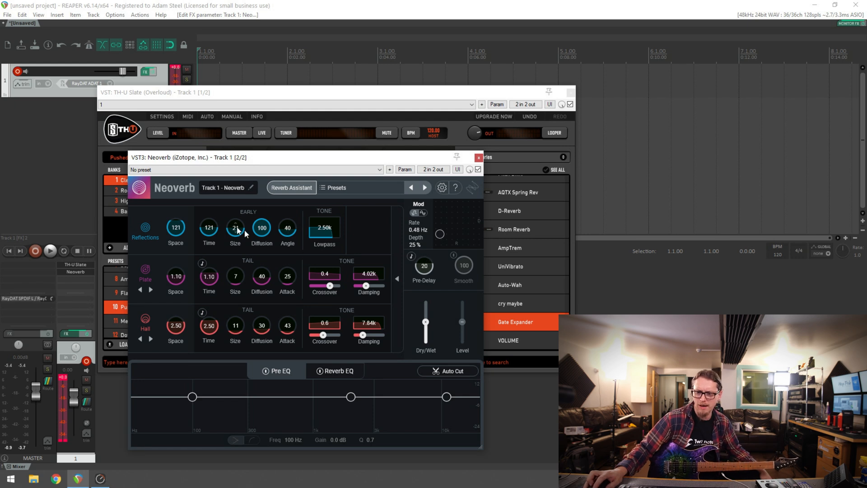
Shift the blend fully to Plate and set the Plate reverb's Space to 1.32
{"action": "left_click", "coordinate": [397, 278]}
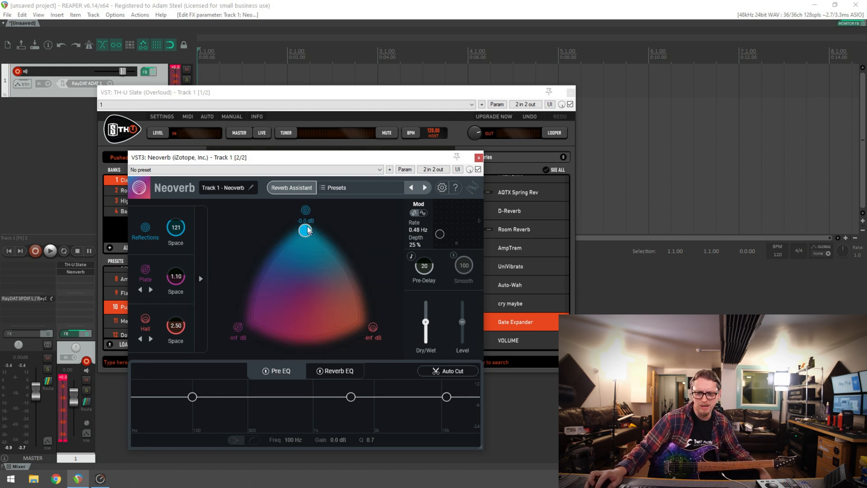
{"action": "left_click_drag", "start_coordinate": [308, 231], "coordinate": [185, 335]}
{"action": "left_click", "coordinate": [201, 279]}
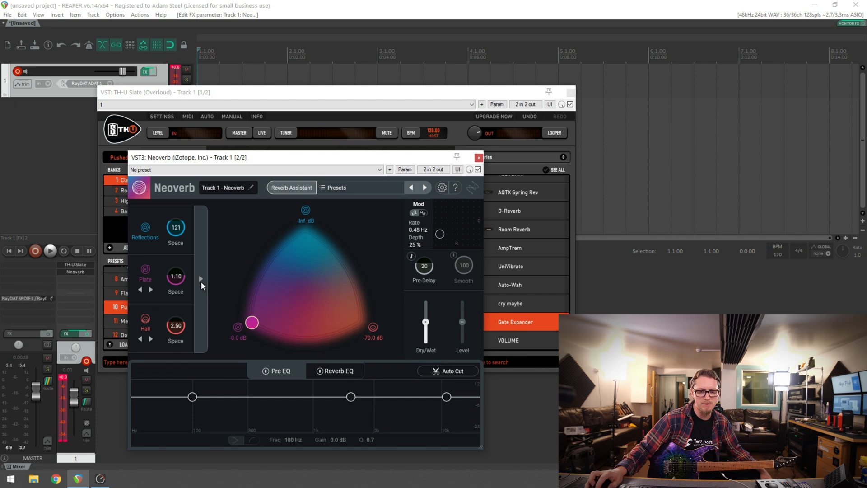
{"action": "left_click", "coordinate": [142, 288]}
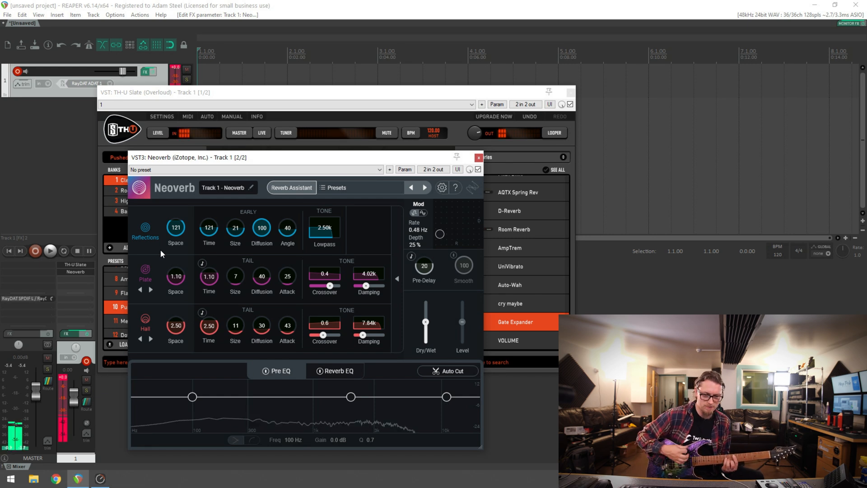
{"action": "left_click_drag", "start_coordinate": [176, 275], "coordinate": [191, 243]}
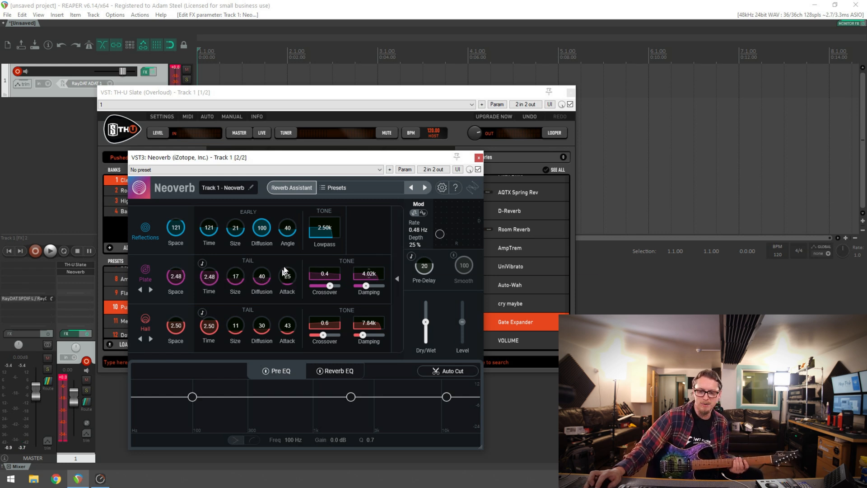
{"action": "left_click_drag", "start_coordinate": [179, 275], "coordinate": [178, 283]}
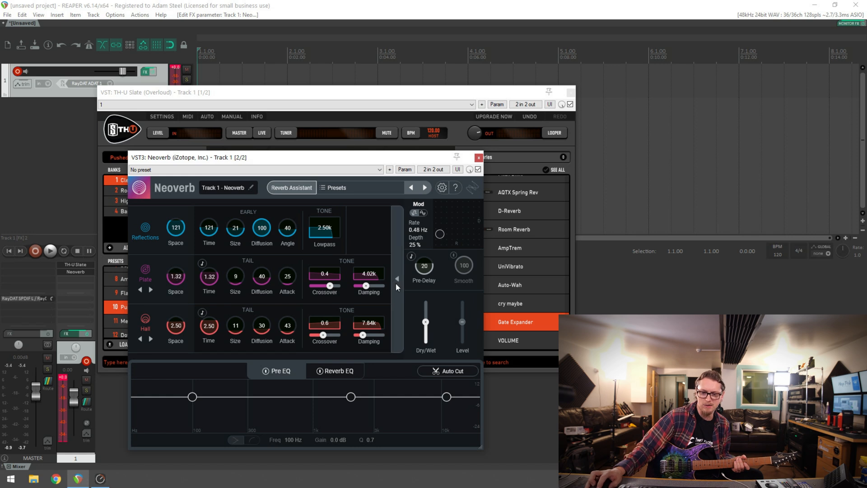
Change the medium reverb's type from Plate to Room and set its Space to 1.06
{"action": "left_click_drag", "start_coordinate": [169, 278], "coordinate": [121, 273]}
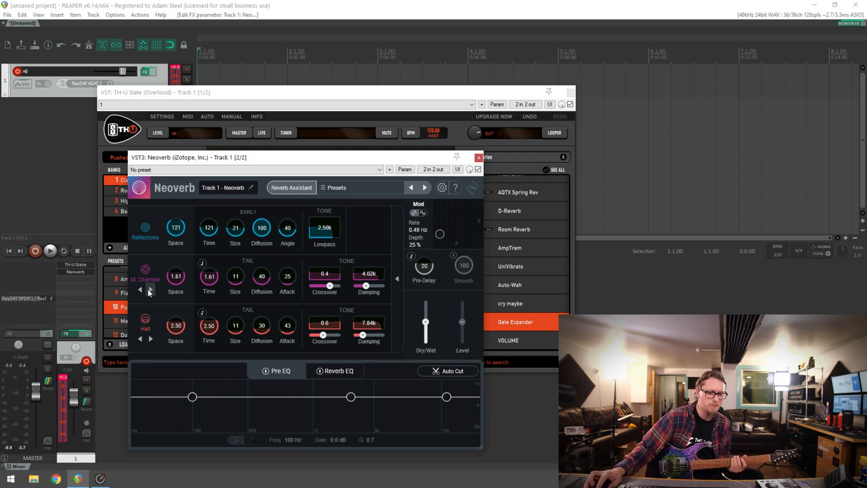
{"action": "left_click", "coordinate": [147, 273]}
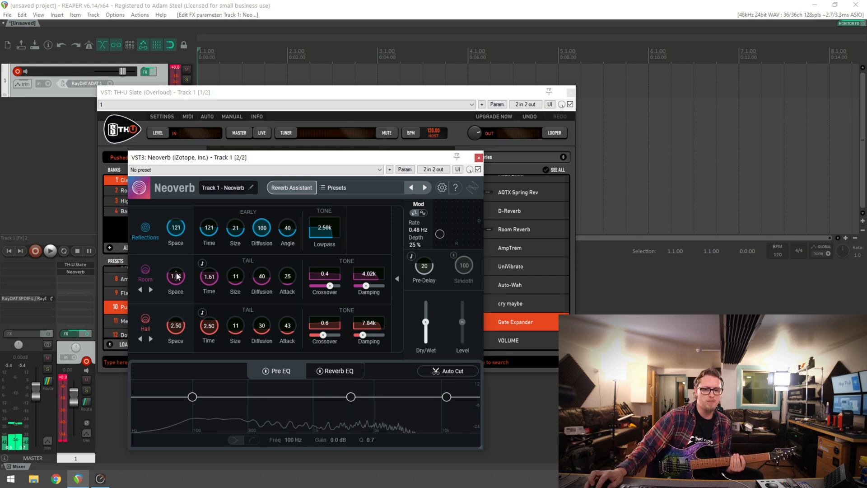
{"action": "left_click_drag", "start_coordinate": [175, 284], "coordinate": [177, 289]}
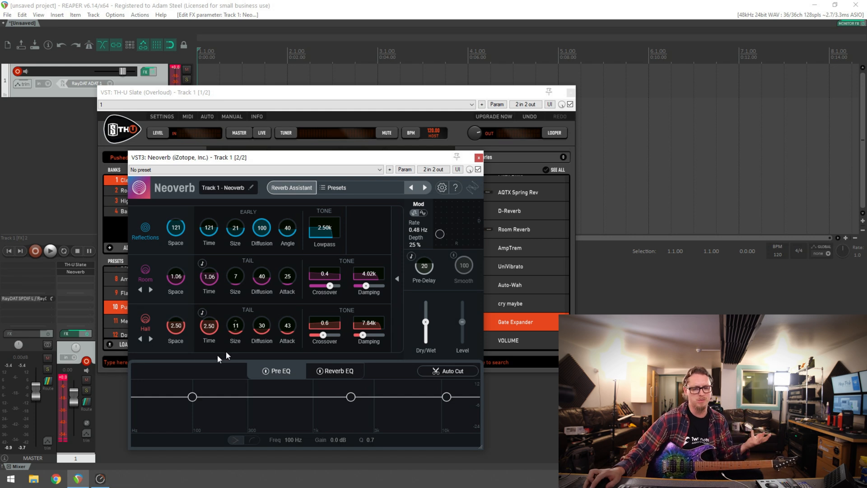
Shift the blend fully to Hall and browse the large reverb's types in the detailed settings
{"action": "left_click", "coordinate": [397, 279]}
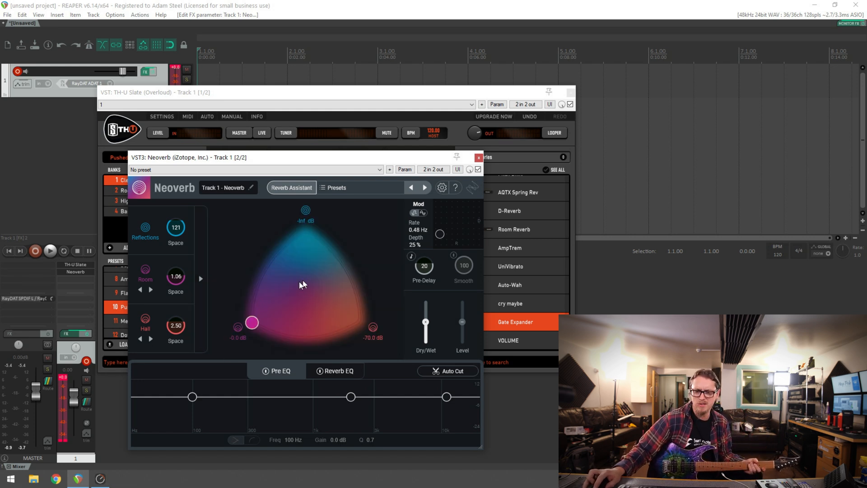
{"action": "left_click_drag", "start_coordinate": [250, 324], "coordinate": [374, 329]}
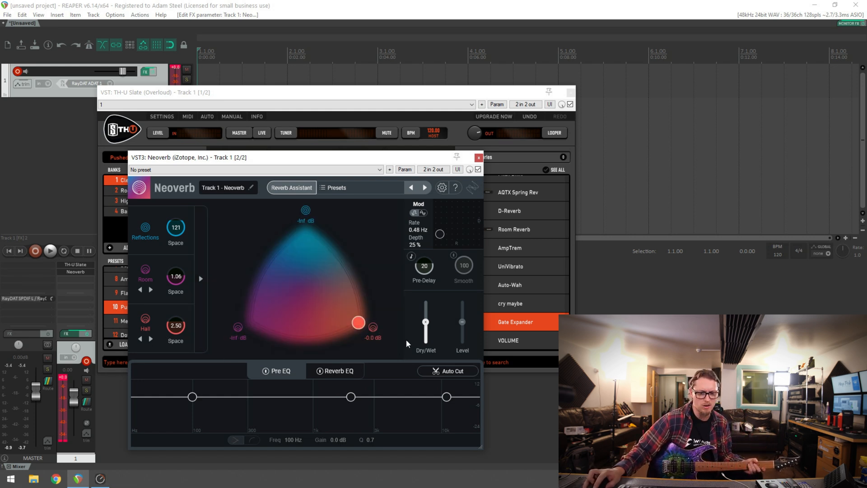
{"action": "left_click", "coordinate": [203, 316]}
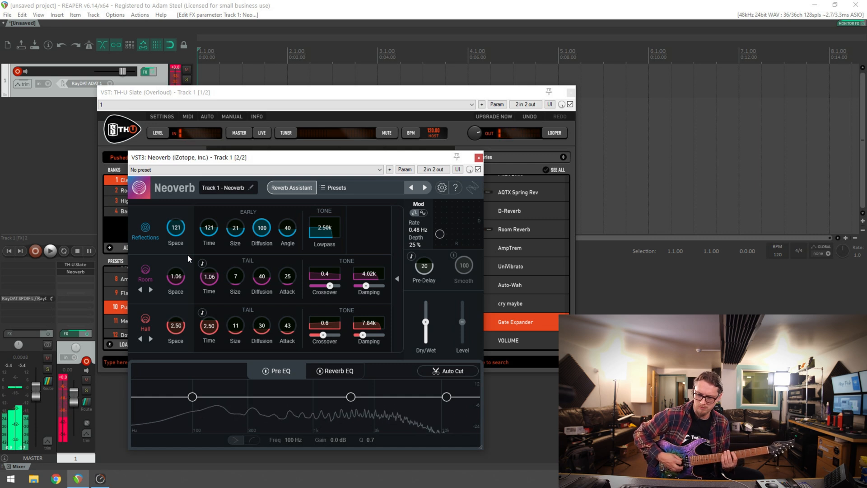
{"action": "left_click", "coordinate": [151, 339]}
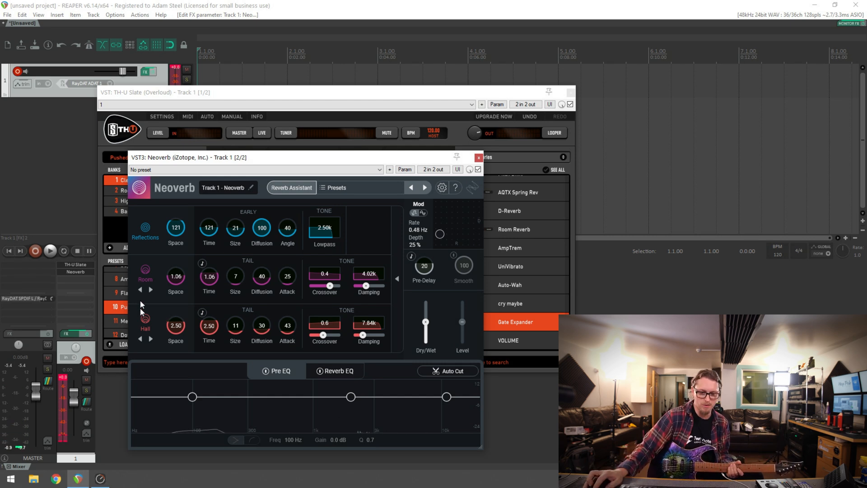
Disable the Hall and Room reverbs and hide the detailed reverb settings
{"action": "left_click", "coordinate": [151, 324]}
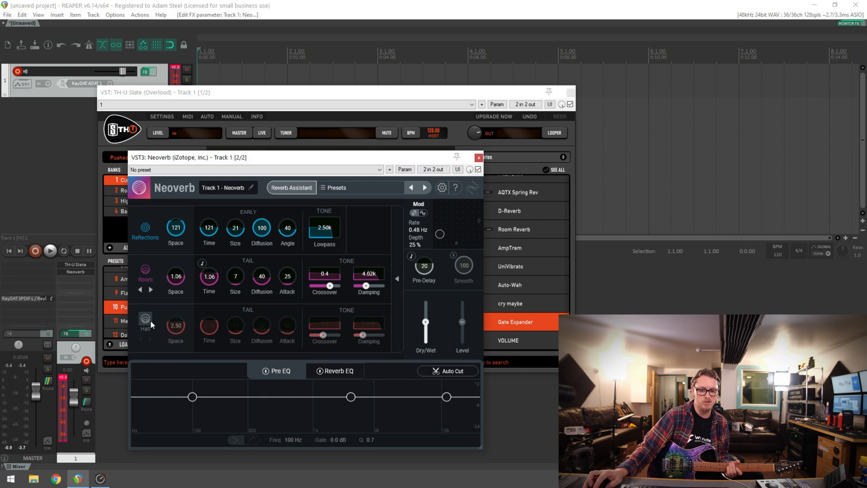
{"action": "left_click", "coordinate": [146, 274]}
{"action": "left_click", "coordinate": [397, 278]}
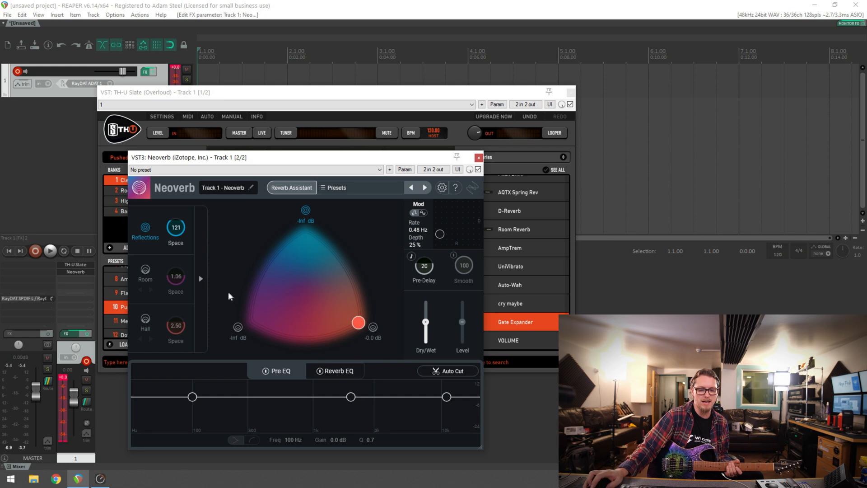
Reset the blend to the centre of the triangle and re-enable the Room and Hall reverbs
{"action": "double_click", "coordinate": [301, 290]}
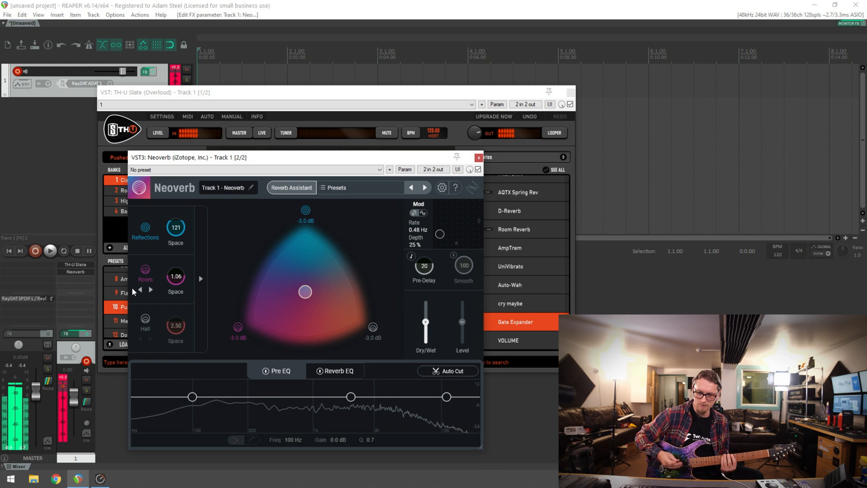
{"action": "left_click", "coordinate": [146, 320]}
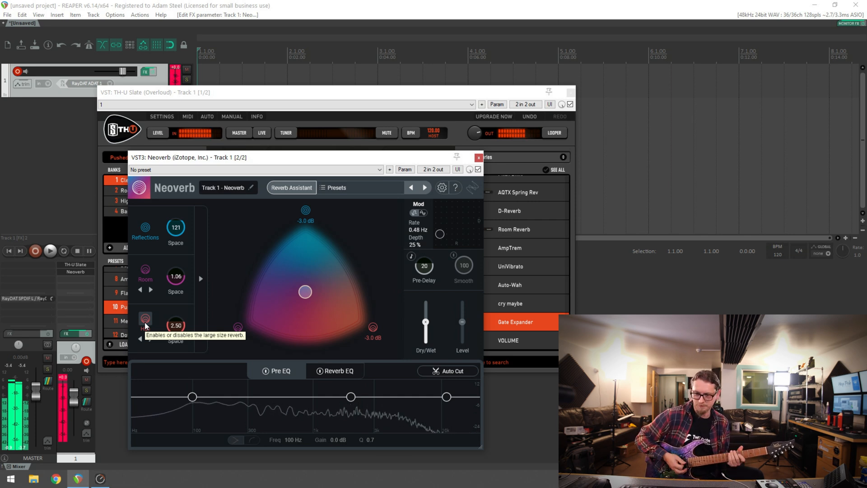
{"action": "left_click", "coordinate": [144, 322]}
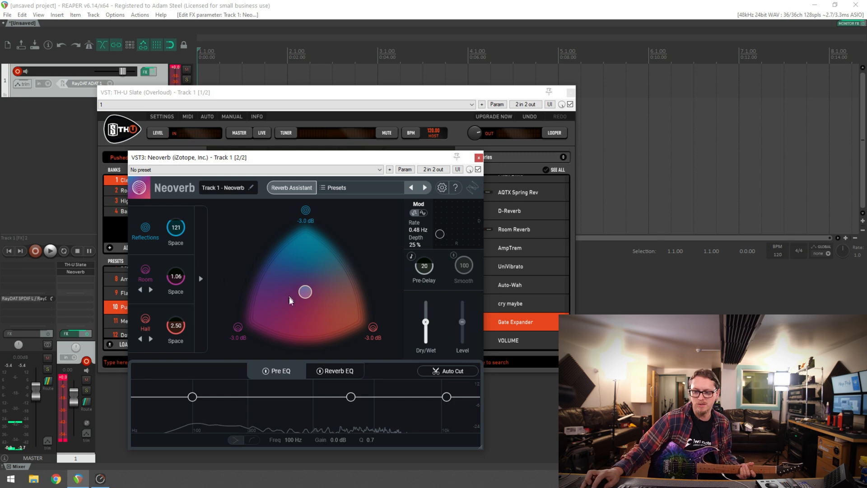
Set the reverb modulation to a rate of 2.28 Hz and a depth of 100 %
{"action": "left_click_drag", "start_coordinate": [438, 235], "coordinate": [442, 203]}
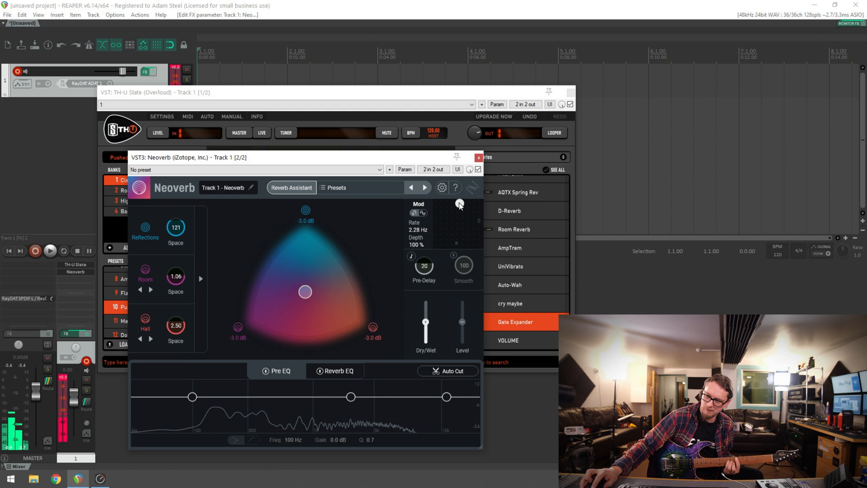
{"action": "left_click_drag", "start_coordinate": [466, 206], "coordinate": [489, 205]}
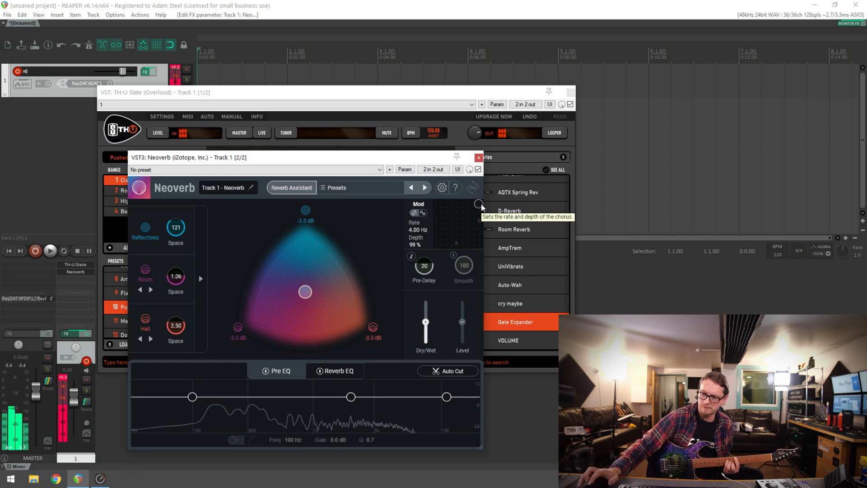
{"action": "left_click_drag", "start_coordinate": [482, 208], "coordinate": [480, 206]}
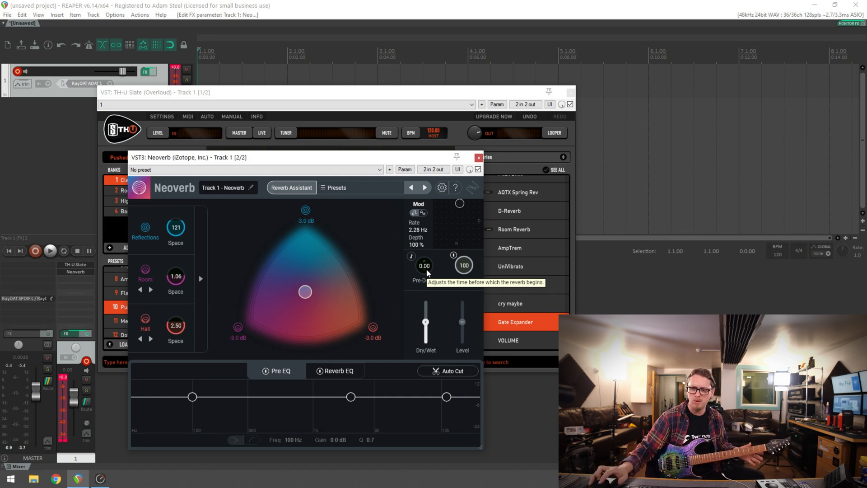
Try pre-delay values of 22 and 125, settling on 35
{"action": "left_click_drag", "start_coordinate": [427, 273], "coordinate": [432, 269]}
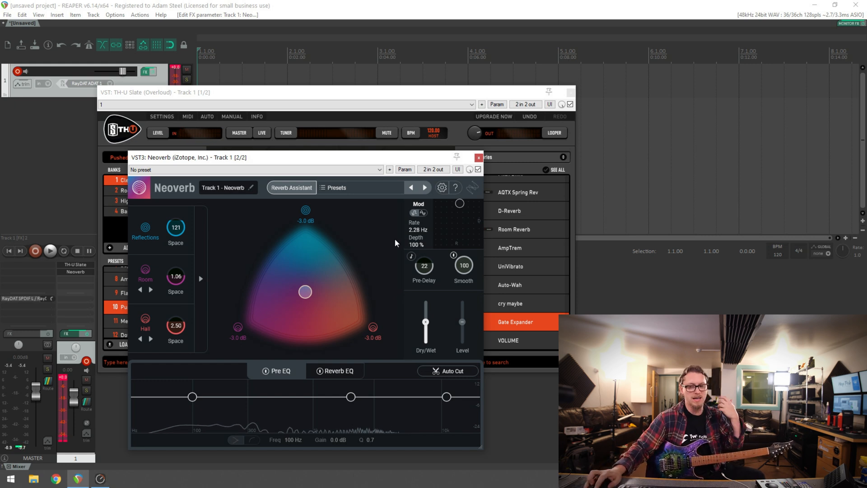
{"action": "left_click_drag", "start_coordinate": [426, 265], "coordinate": [426, 261]}
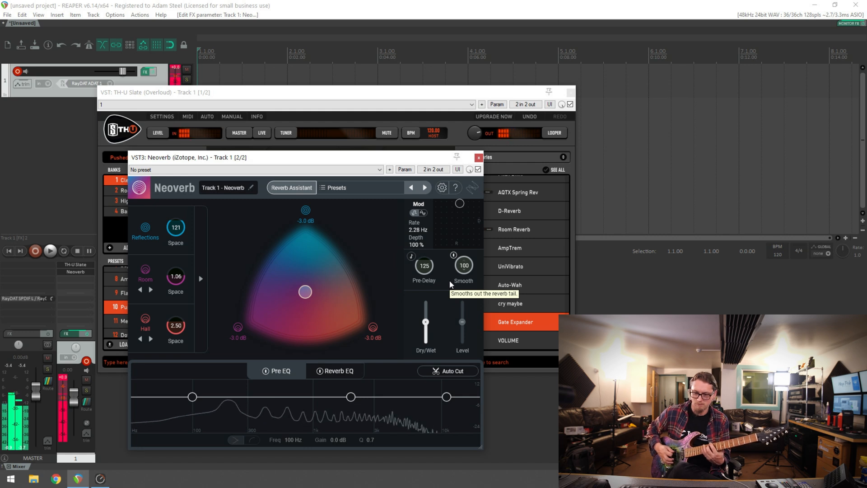
{"action": "left_click_drag", "start_coordinate": [434, 269], "coordinate": [433, 280]}
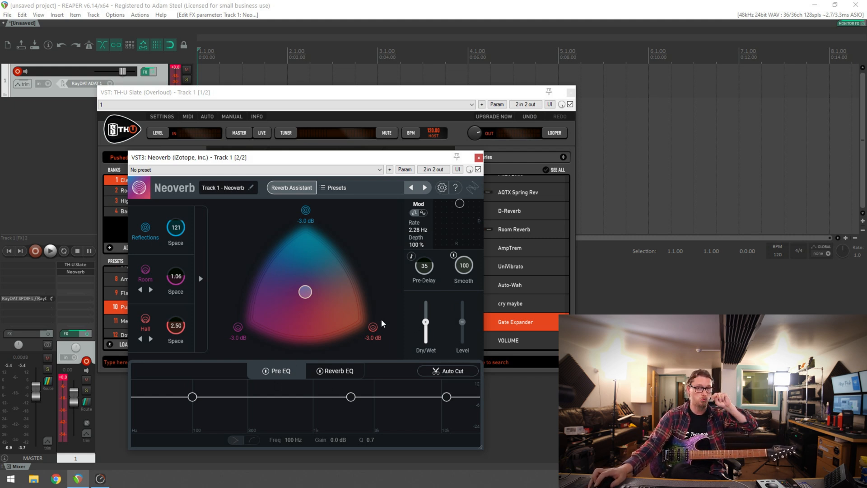
Apply Auto Cut to the Pre EQ and Unmask to the Reverb EQ with masking set to Dry vs. Wet
{"action": "mouse_move", "coordinate": [426, 337]}
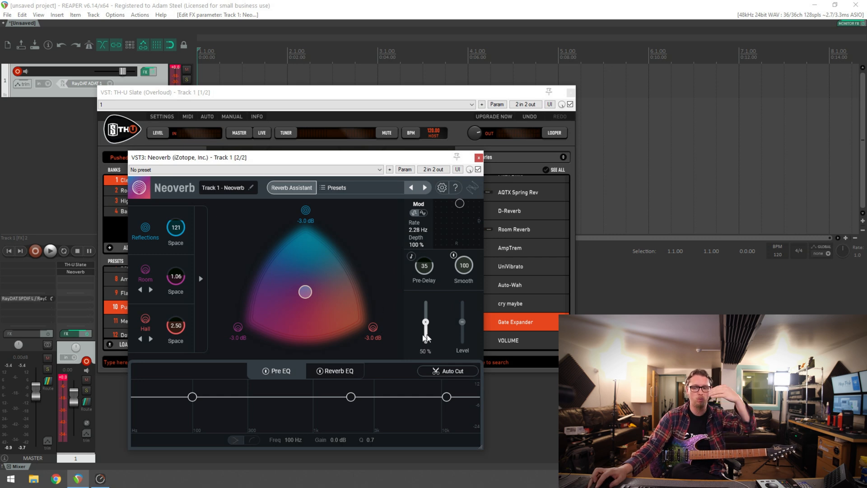
{"action": "left_click", "coordinate": [445, 374]}
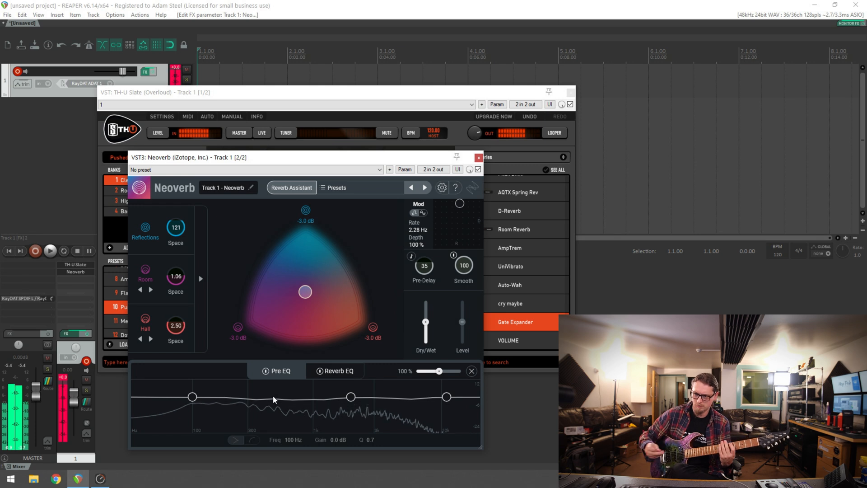
{"action": "left_click", "coordinate": [336, 371]}
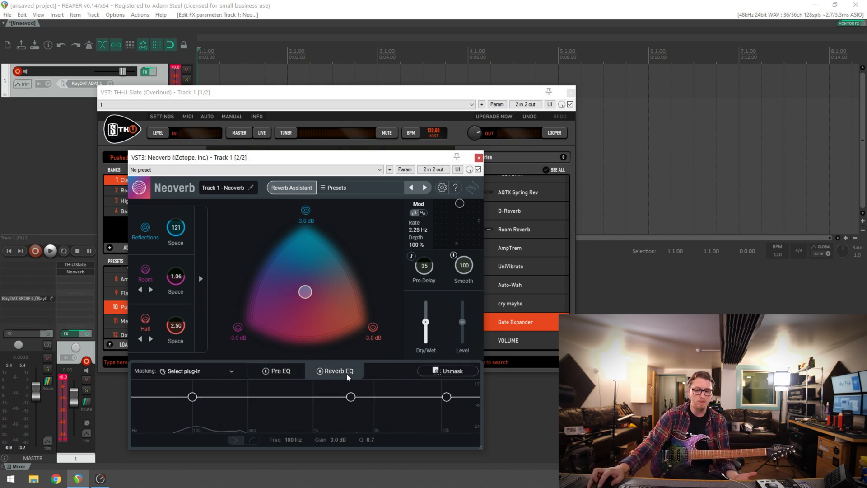
{"action": "left_click", "coordinate": [215, 368]}
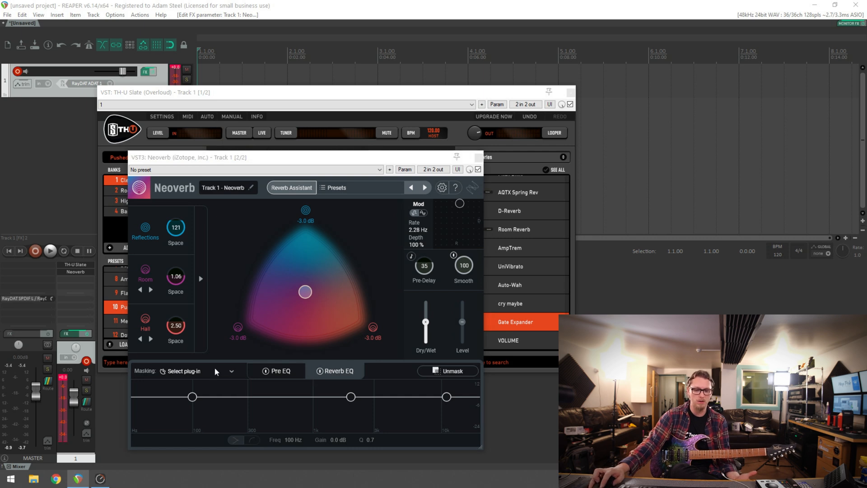
{"action": "left_click", "coordinate": [207, 396]}
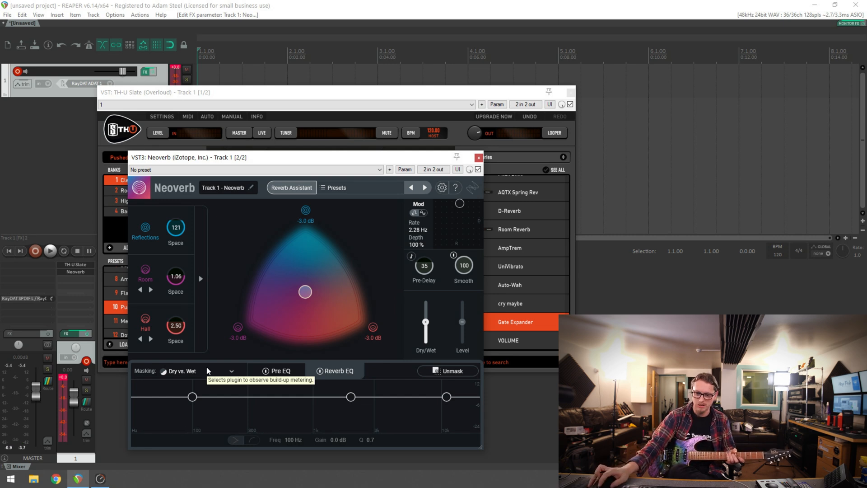
{"action": "left_click", "coordinate": [435, 371]}
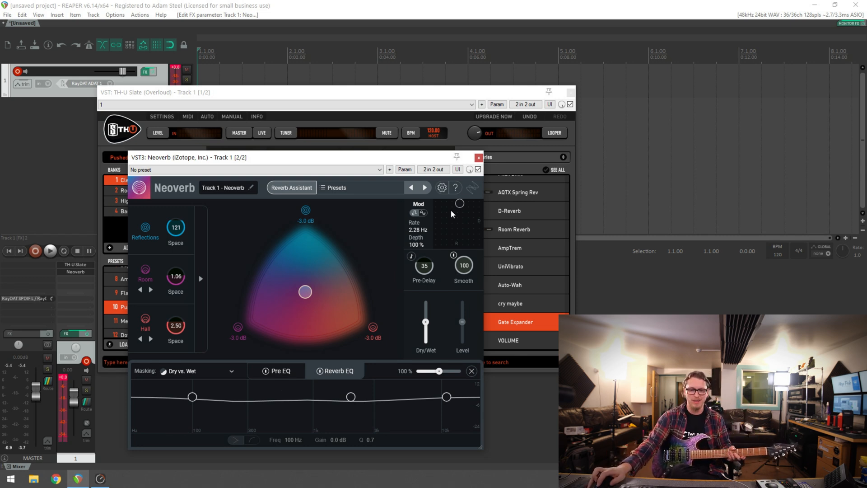
Run the Reverb Assistant with a near-Dramatic style, XL size and Dark tone, and accept its suggestion
{"action": "left_click", "coordinate": [288, 189]}
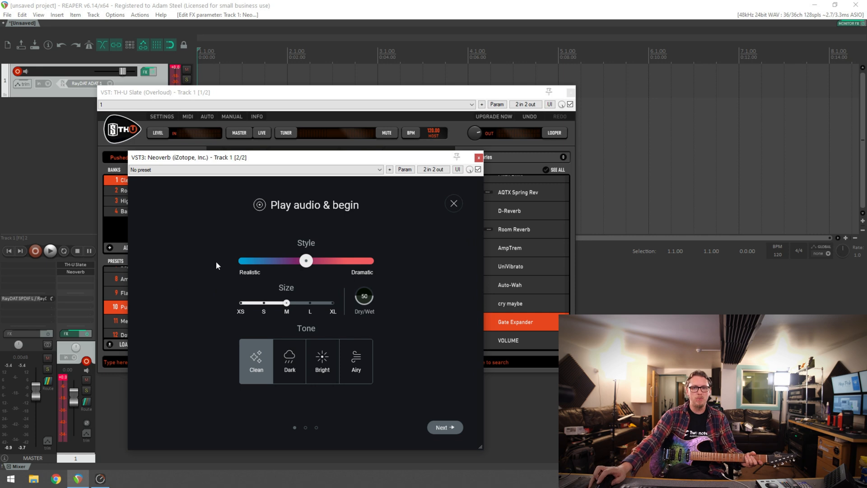
{"action": "left_click_drag", "start_coordinate": [305, 265], "coordinate": [354, 274]}
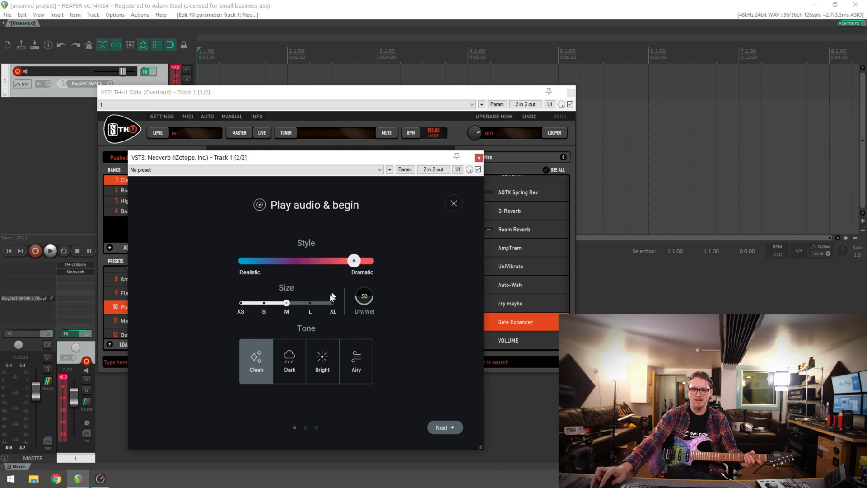
{"action": "left_click", "coordinate": [333, 302]}
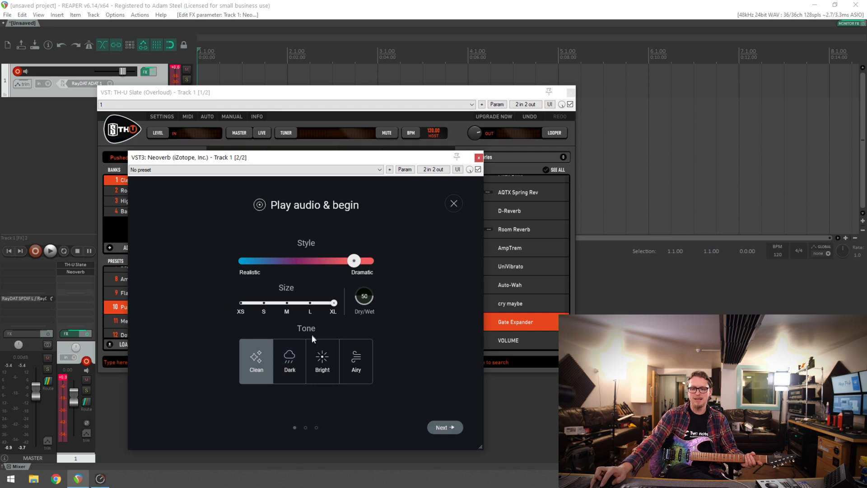
{"action": "left_click", "coordinate": [297, 358]}
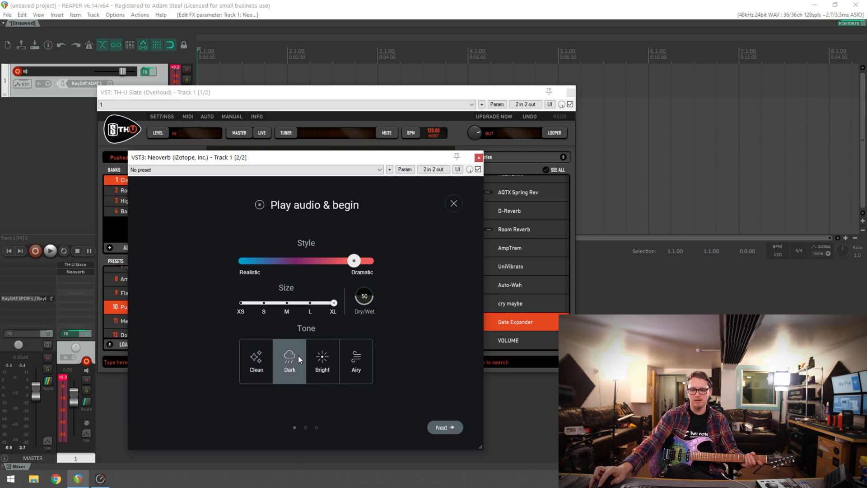
{"action": "left_click", "coordinate": [443, 427]}
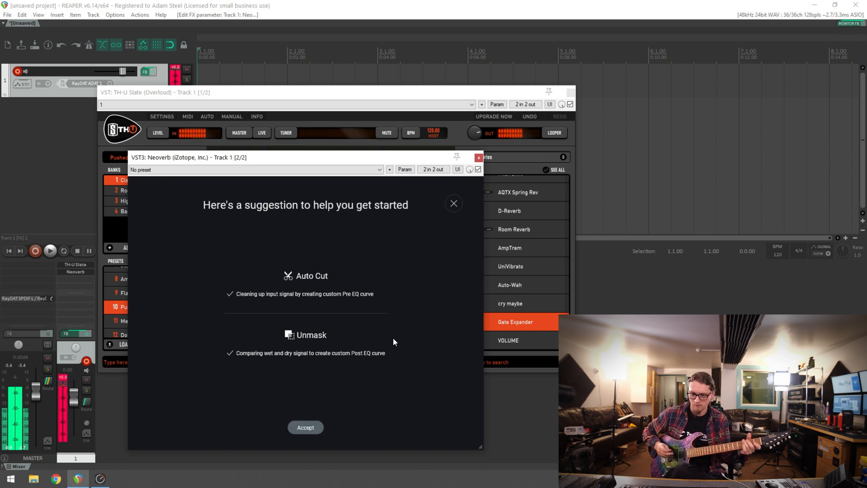
{"action": "left_click", "coordinate": [311, 423]}
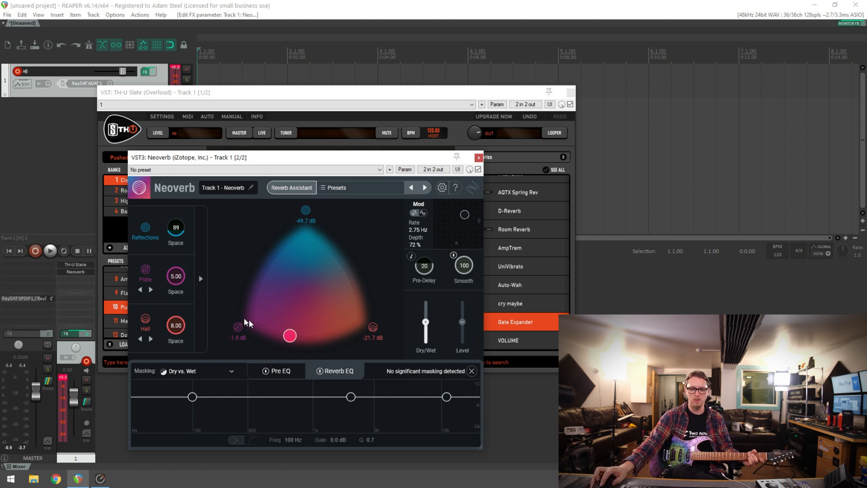
Move the blend closer to Plate, clear the Reverb EQ's Unmask result and show the Pre EQ
{"action": "mouse_move", "coordinate": [291, 337]}
{"action": "left_mouse_down"}
{"action": "mouse_move", "coordinate": [280, 341]}
{"action": "mouse_move", "coordinate": [286, 329]}
{"action": "mouse_move", "coordinate": [272, 322]}
{"action": "mouse_move", "coordinate": [281, 331]}
{"action": "left_mouse_up"}
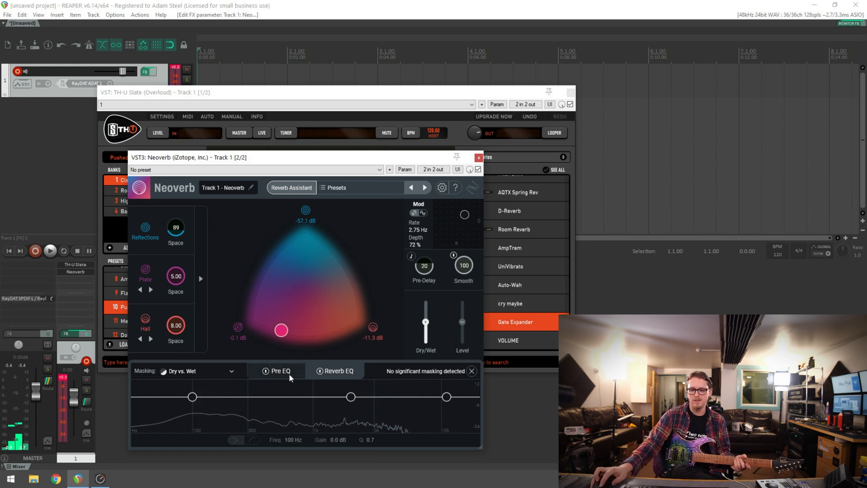
{"action": "left_click", "coordinate": [471, 371]}
{"action": "left_click", "coordinate": [296, 375]}
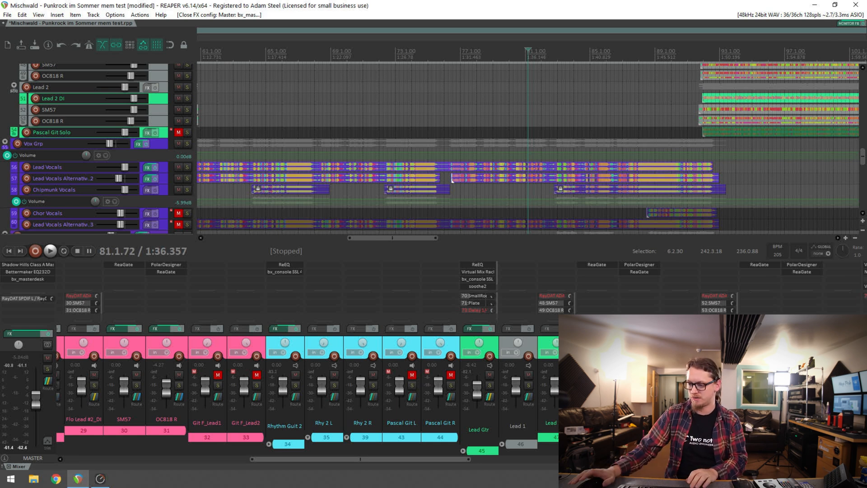
Play the punk rock mix while locating the FX GRP, SmallRoom, Plate and SnareVerb tracks in the mixer, and stop playback
{"action": "left_click_drag", "start_coordinate": [433, 459], "coordinate": [518, 459]}
{"action": "key", "text": "space"}
{"action": "scroll", "coordinate": [549, 121], "scroll_direction": "down", "scroll_amount": 1}
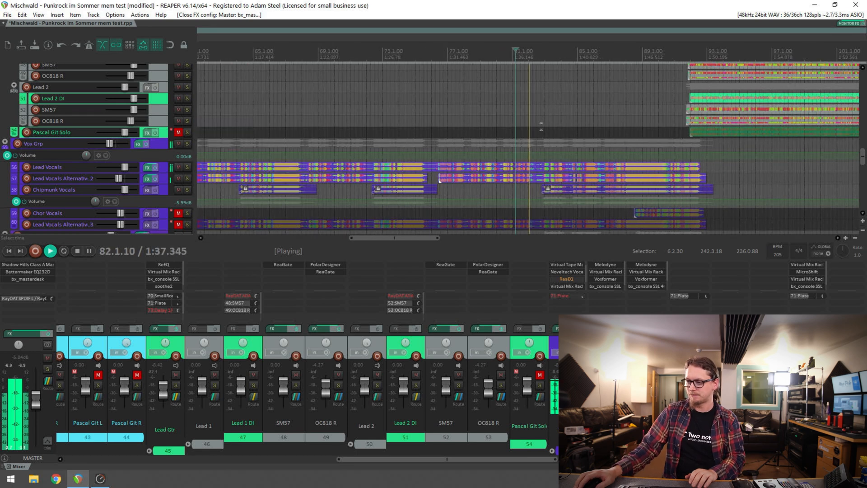
{"action": "scroll", "coordinate": [549, 121], "scroll_direction": "down", "scroll_amount": 1}
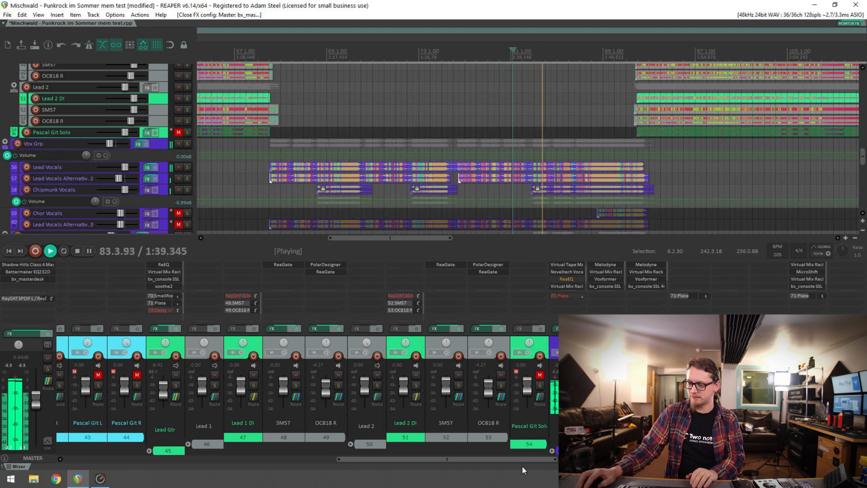
{"action": "left_click_drag", "start_coordinate": [532, 460], "coordinate": [745, 460]}
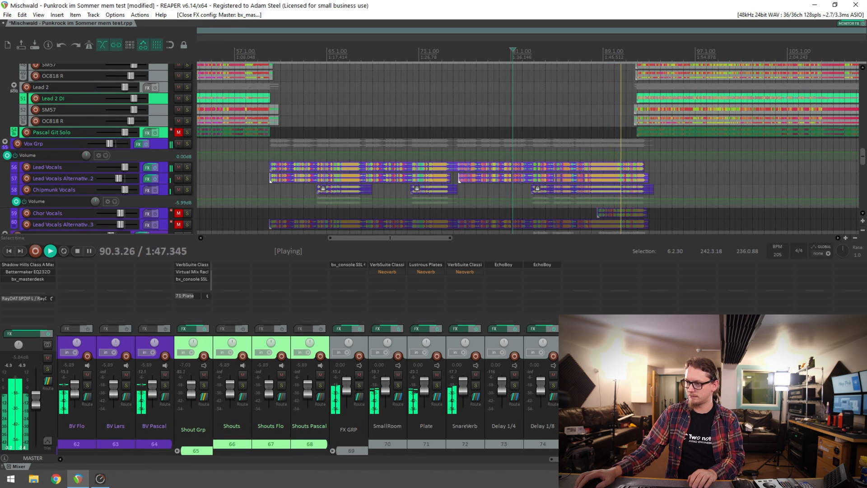
{"action": "key", "text": "space"}
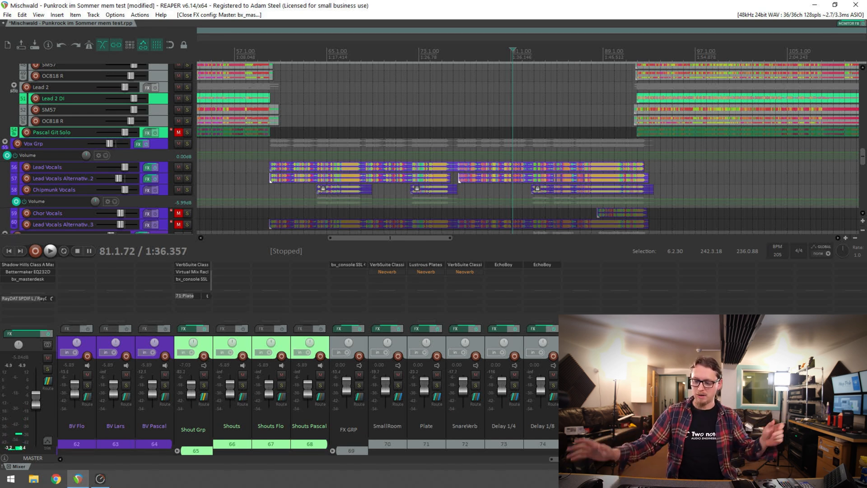
Solo the FX GRP and SmallRoom tracks and play the song briefly to audition the small room reverb
{"action": "left_click", "coordinate": [359, 385]}
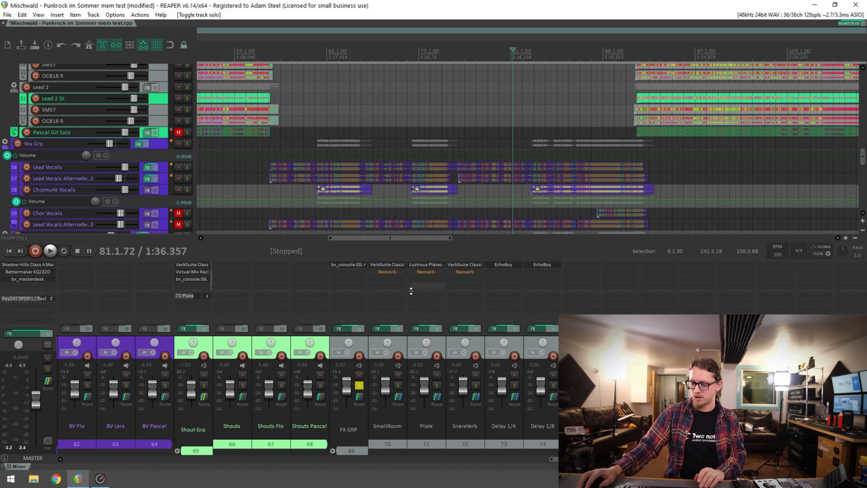
{"action": "left_click", "coordinate": [399, 342]}
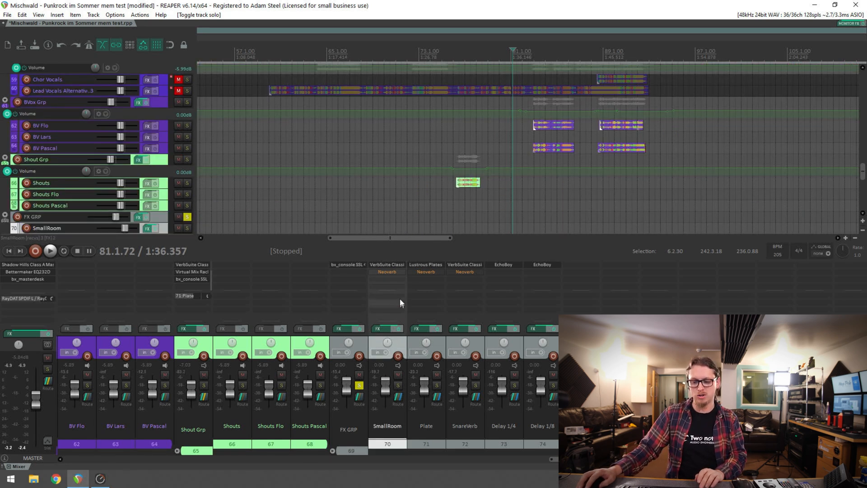
{"action": "left_click", "coordinate": [398, 385]}
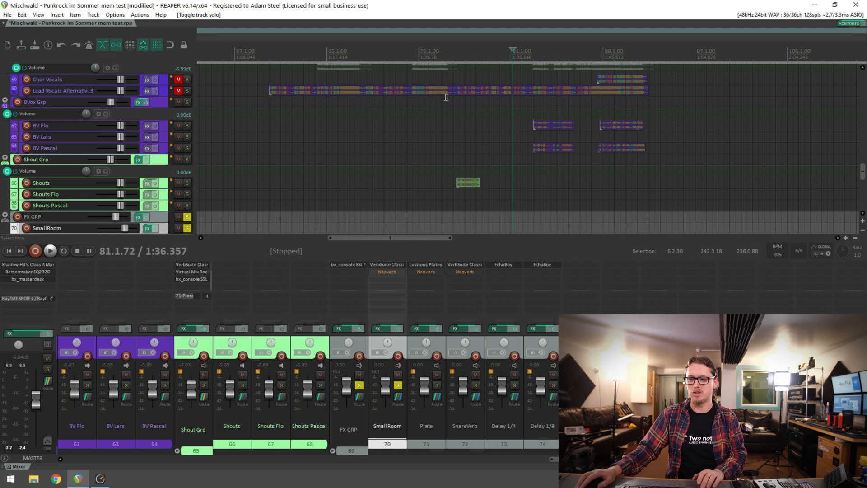
{"action": "scroll", "coordinate": [521, 114], "scroll_direction": "up", "scroll_amount": 3}
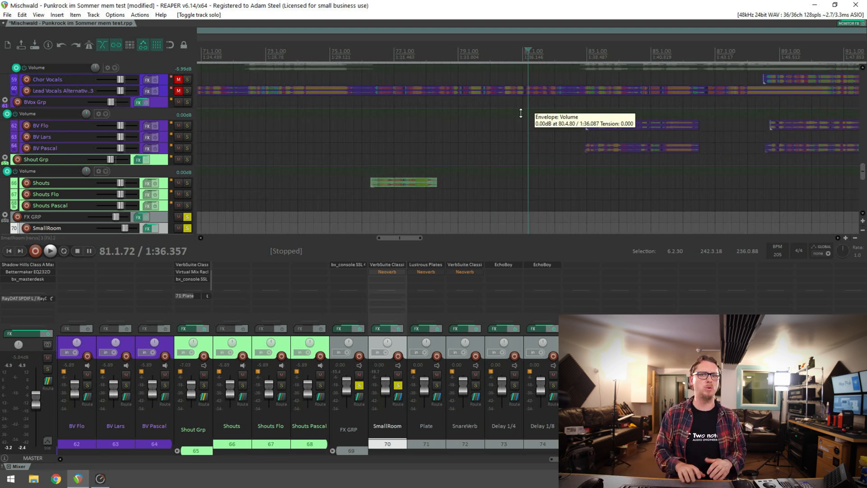
{"action": "key", "text": "space"}
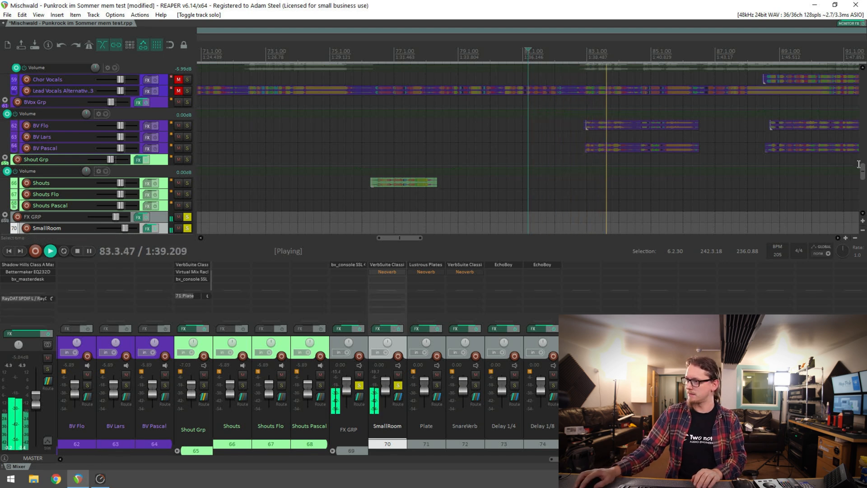
{"action": "left_click_drag", "start_coordinate": [863, 167], "coordinate": [863, 164]}
{"action": "key", "text": "space"}
Move the solo from SmallRoom to Plate and play the song to audition the plate reverb, stopping playback at the end
{"action": "left_click", "coordinate": [398, 385]}
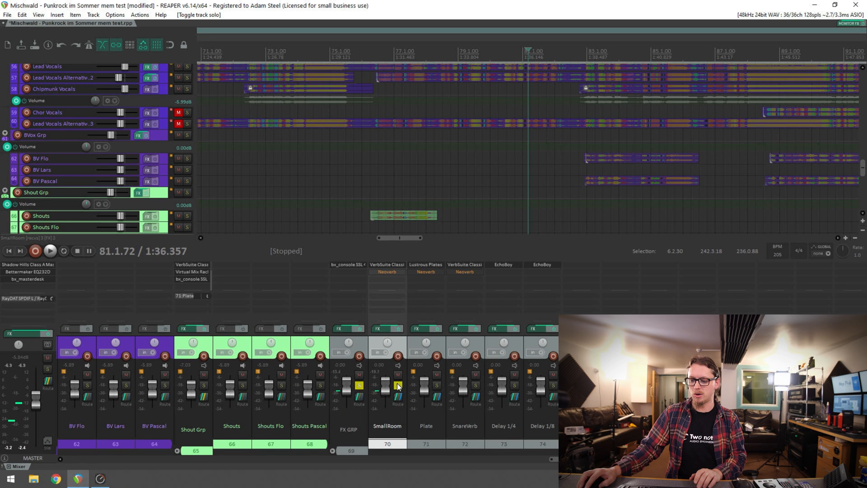
{"action": "left_click", "coordinate": [437, 385]}
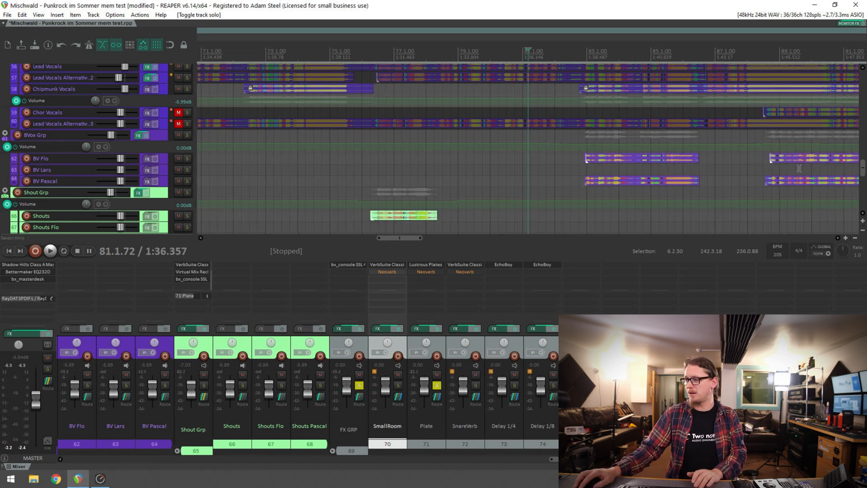
{"action": "left_click_drag", "start_coordinate": [863, 168], "coordinate": [864, 182]}
{"action": "key", "text": "space"}
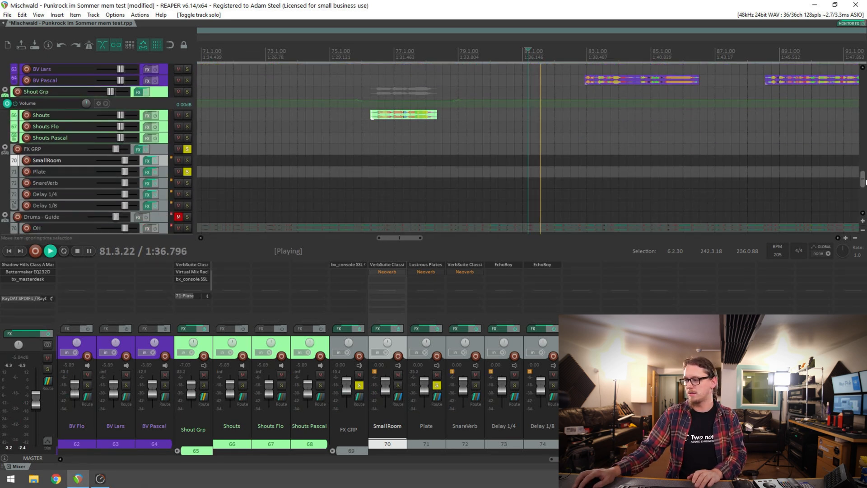
{"action": "scroll", "coordinate": [684, 148], "scroll_direction": "up", "scroll_amount": 5}
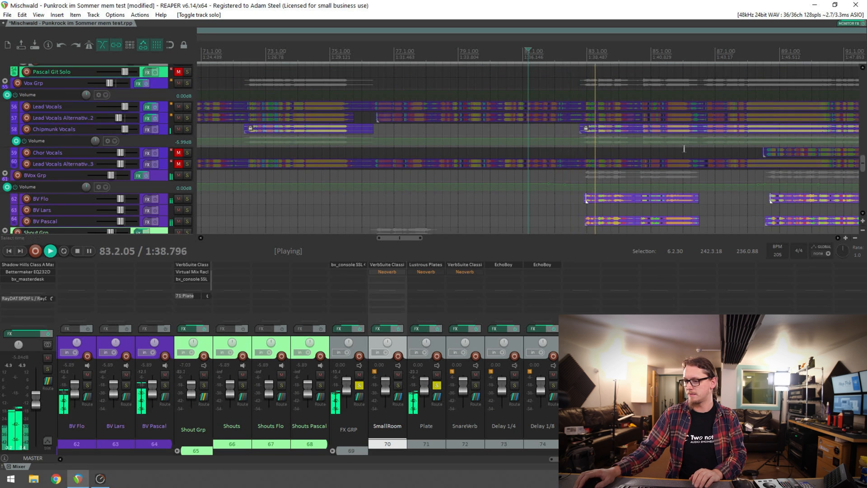
{"action": "scroll", "coordinate": [633, 148], "scroll_direction": "right", "scroll_amount": 5}
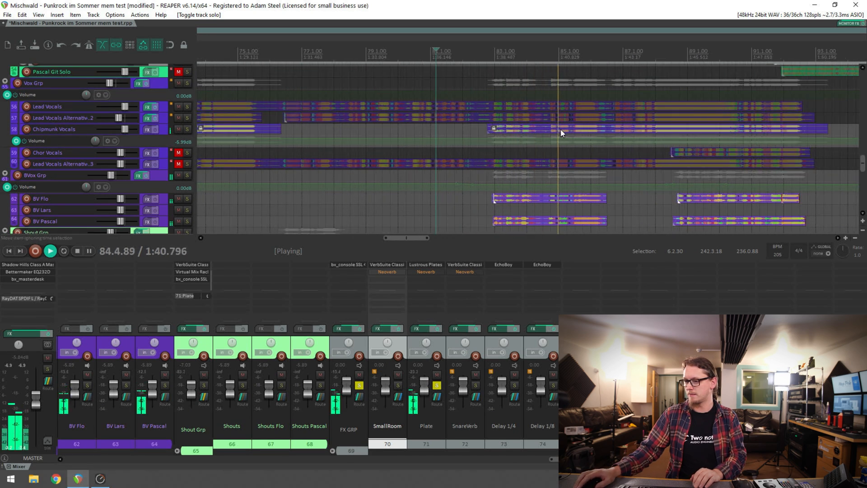
{"action": "key", "text": "space"}
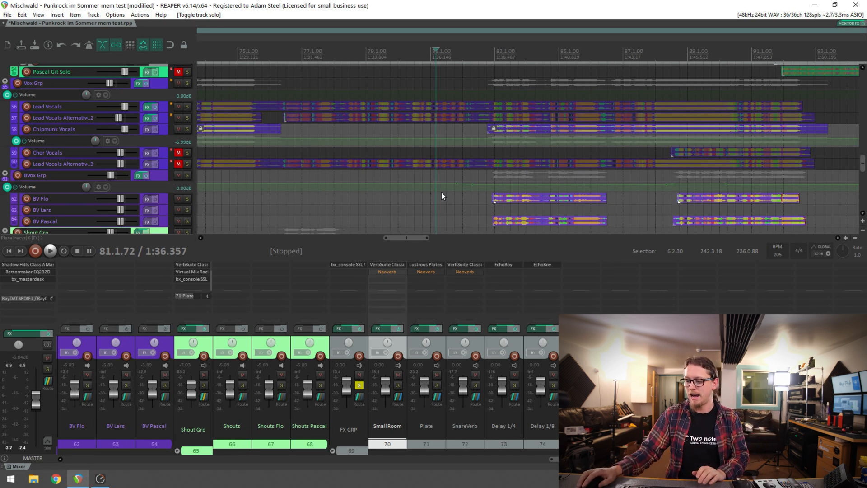
Solo the SnareVerb track and play the song briefly to audition the snare reverb
{"action": "left_click", "coordinate": [475, 385]}
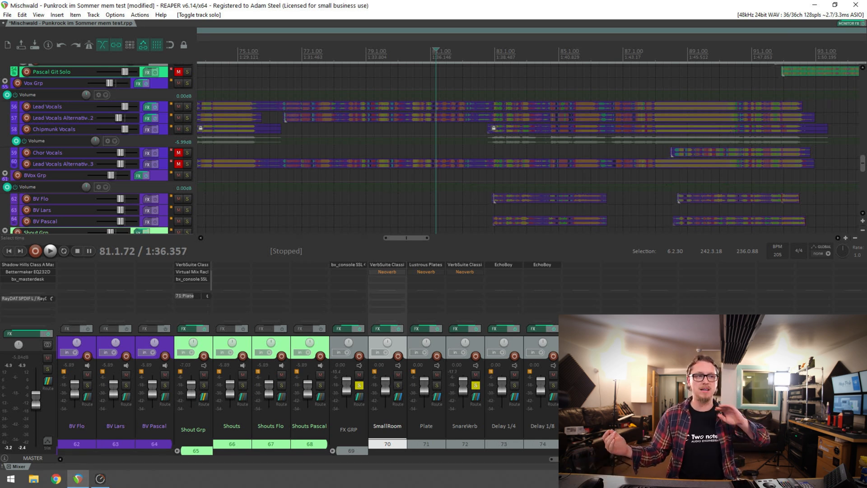
{"action": "key", "text": "space"}
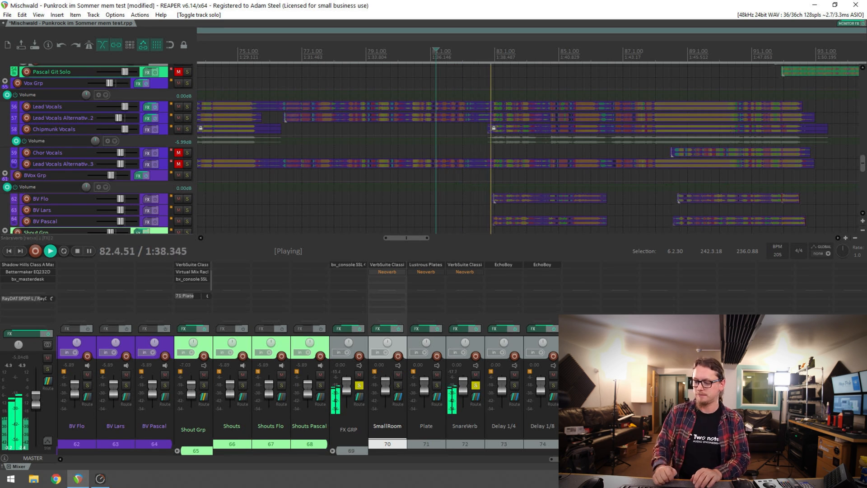
{"action": "key", "text": "space"}
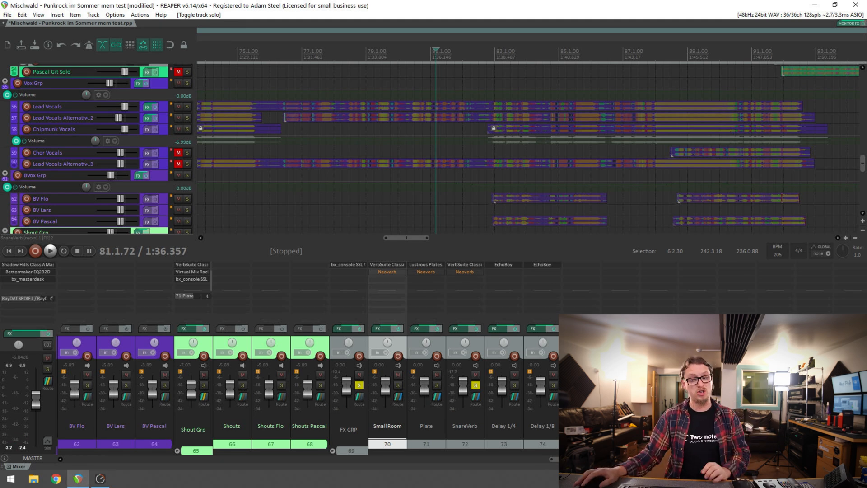
Move the solo from SnareVerb to SmallRoom, view its VerbSuite Classics settings and open its Neoverb window instead
{"action": "left_click", "coordinate": [476, 385]}
{"action": "left_click", "coordinate": [398, 385]}
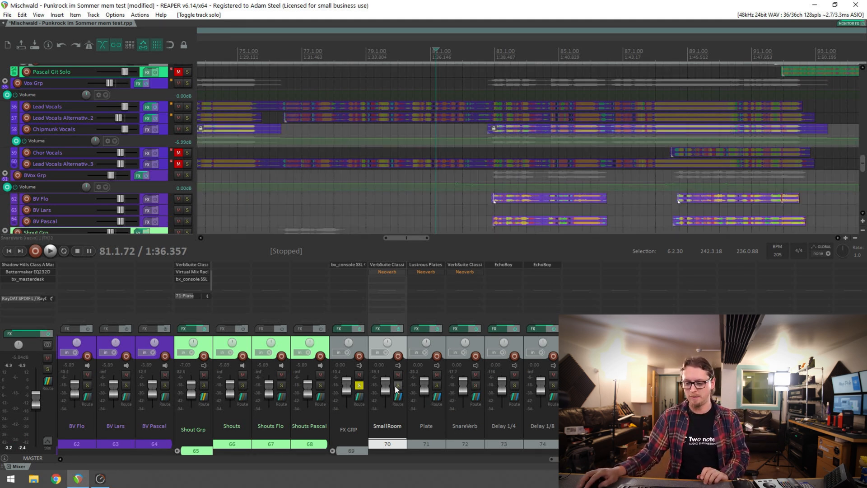
{"action": "left_click", "coordinate": [383, 266]}
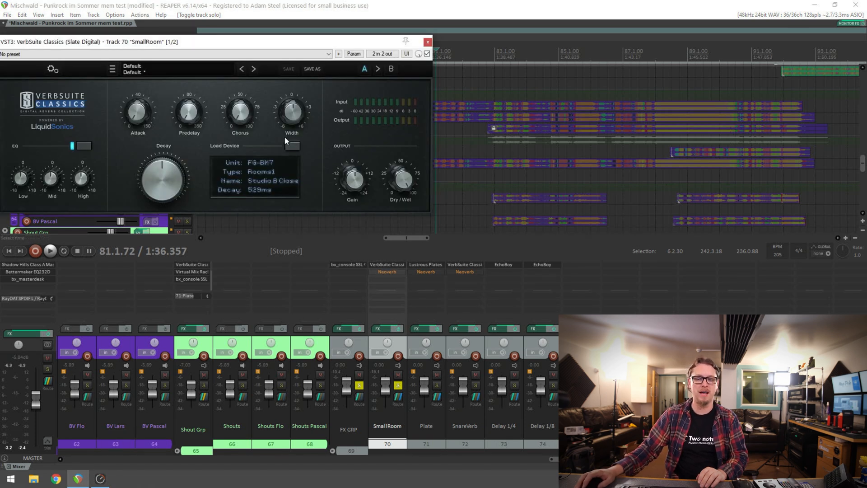
{"action": "left_click", "coordinate": [428, 43]}
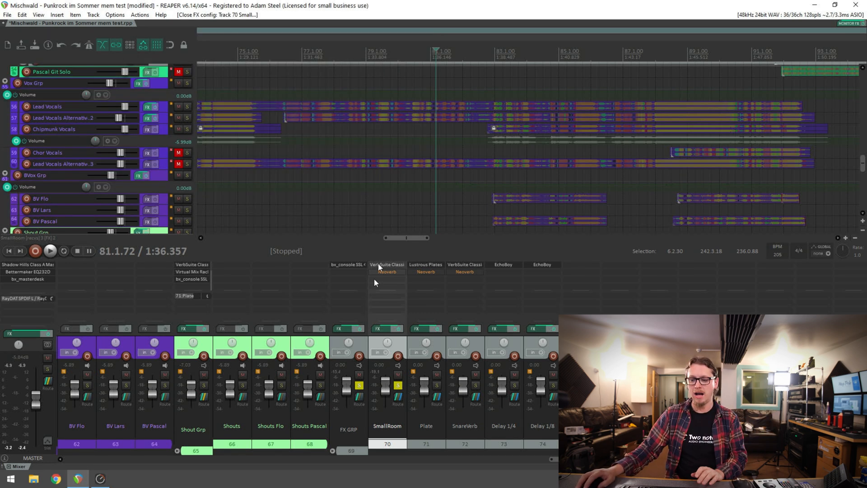
{"action": "left_click", "coordinate": [377, 270]}
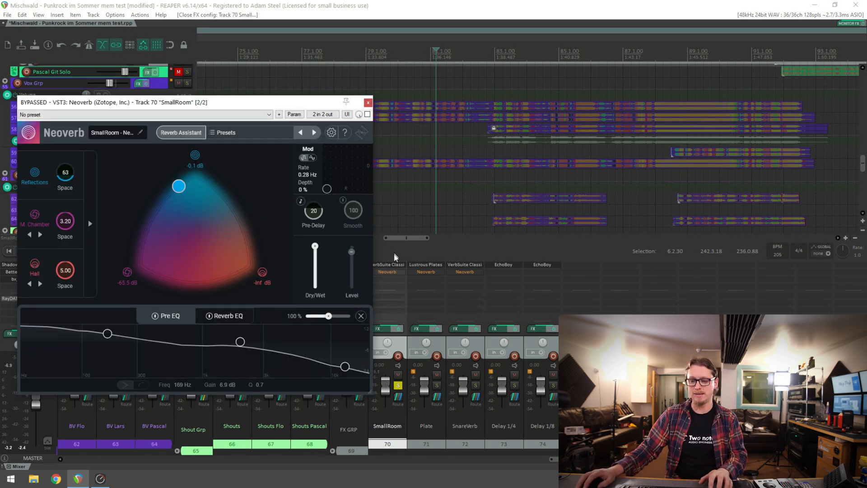
Play the song to audition the SmallRoom reverb with Neoverb bypassed, and stop playback
{"action": "key", "text": "space"}
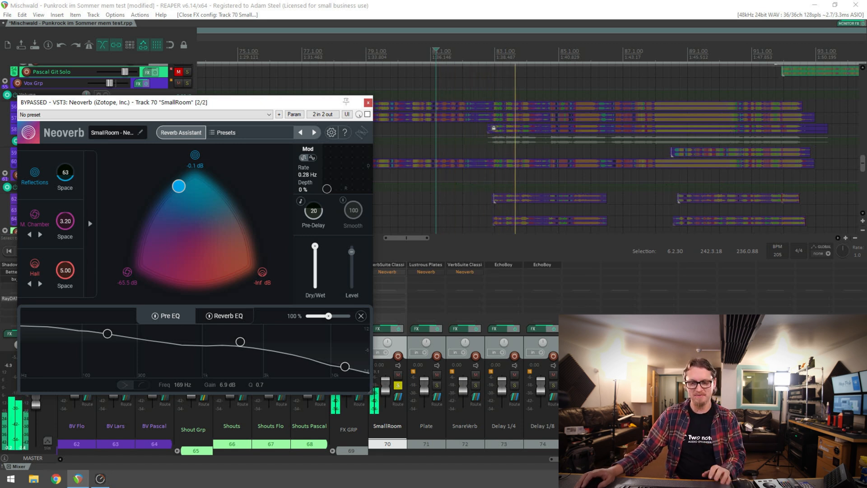
{"action": "left_click_drag", "start_coordinate": [282, 107], "coordinate": [301, 100]}
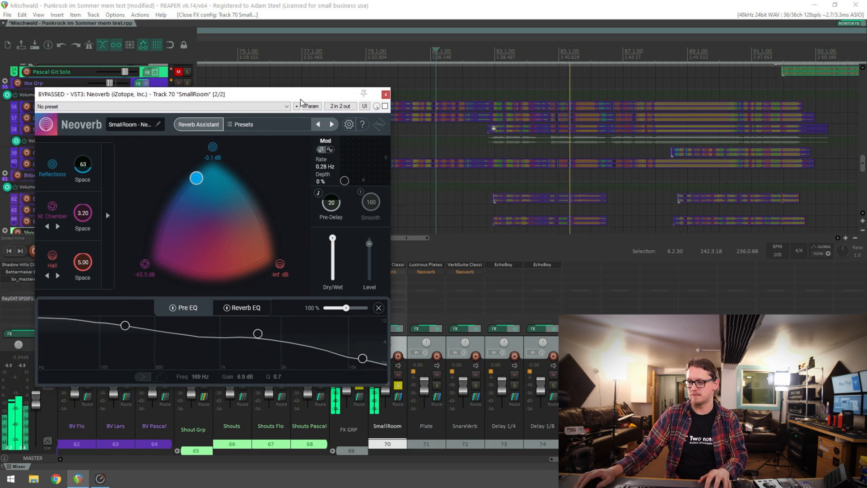
{"action": "key", "text": "space"}
Bypass VerbSuite Classics and enable Neoverb on SmallRoom, and play the song briefly to compare the reverb
{"action": "left_click", "coordinate": [397, 265]}
{"action": "left_click", "coordinate": [397, 266], "text": "shift"}
{"action": "left_click", "coordinate": [397, 272], "text": "shift"}
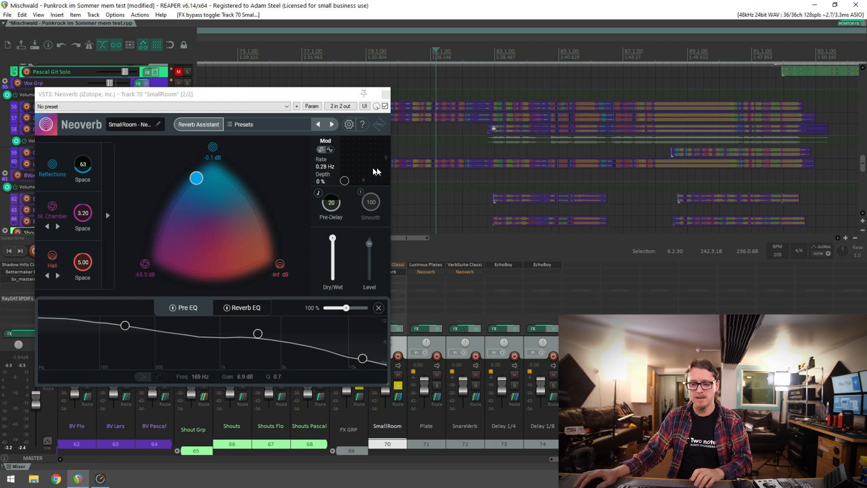
{"action": "left_click_drag", "start_coordinate": [239, 99], "coordinate": [235, 100]}
{"action": "key", "text": "space"}
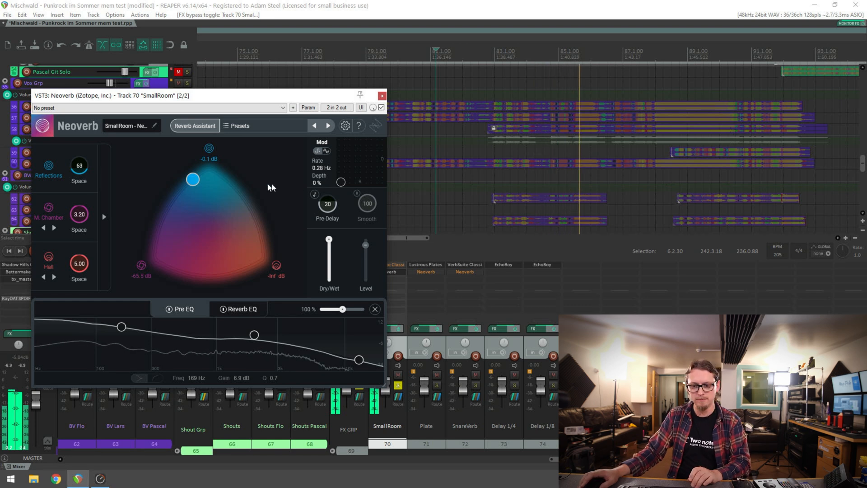
{"action": "key", "text": "space"}
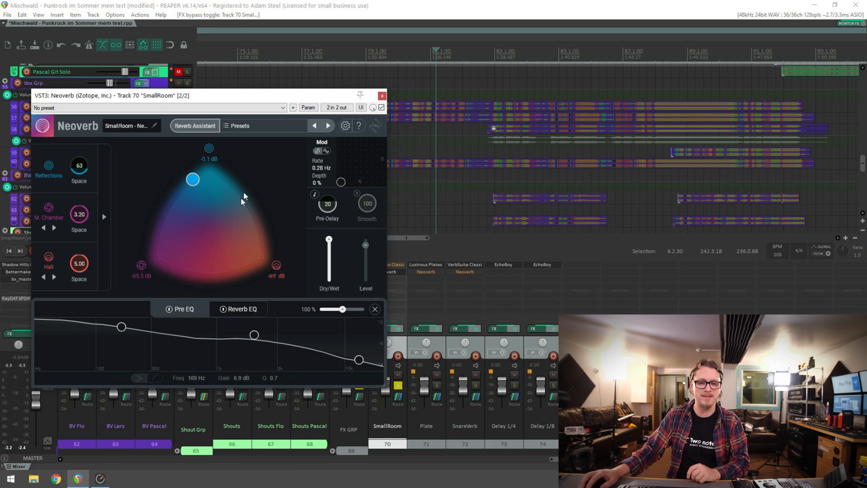
Expand Neoverb's detailed reverb parameters and look at the Reverb EQ and Pre EQ curves
{"action": "left_click", "coordinate": [108, 170]}
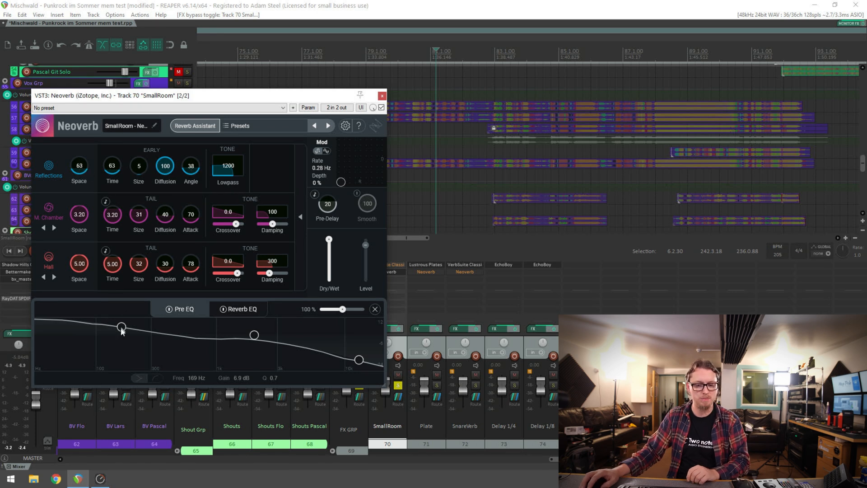
{"action": "left_click", "coordinate": [233, 311]}
{"action": "left_click", "coordinate": [179, 310]}
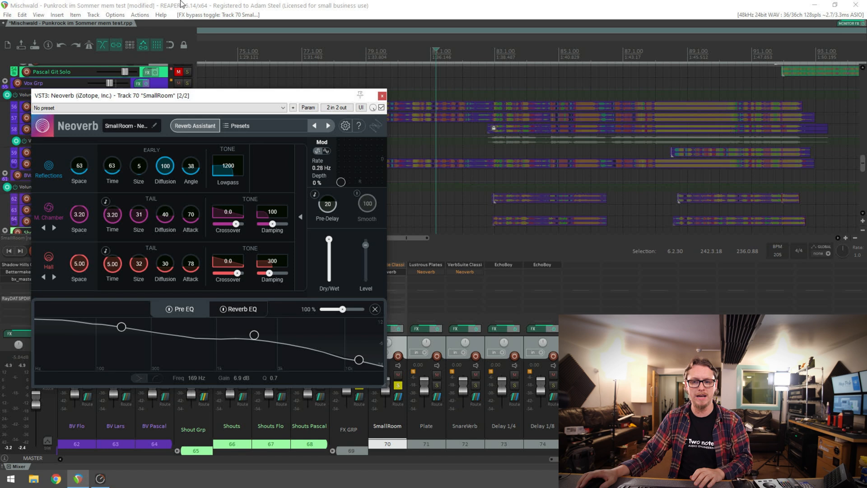
Play the song while raising the Reflections Space to 250 ms, and stop playback
{"action": "key", "text": "space"}
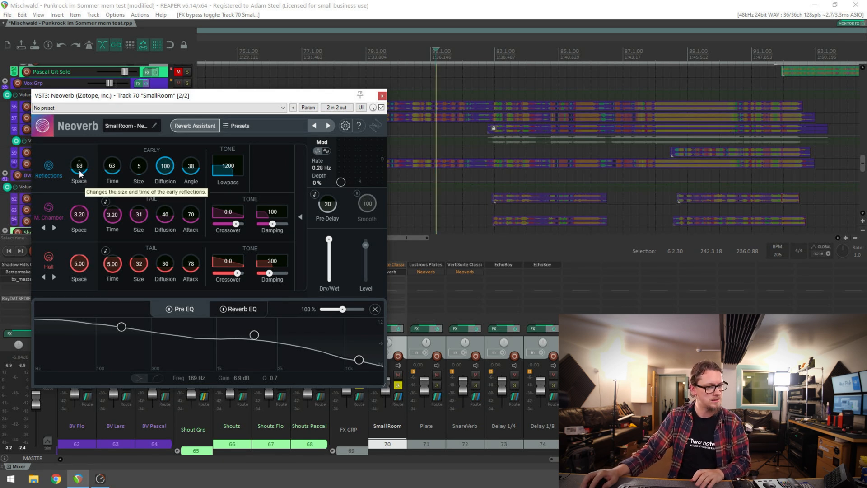
{"action": "left_click_drag", "start_coordinate": [79, 169], "coordinate": [88, 102]}
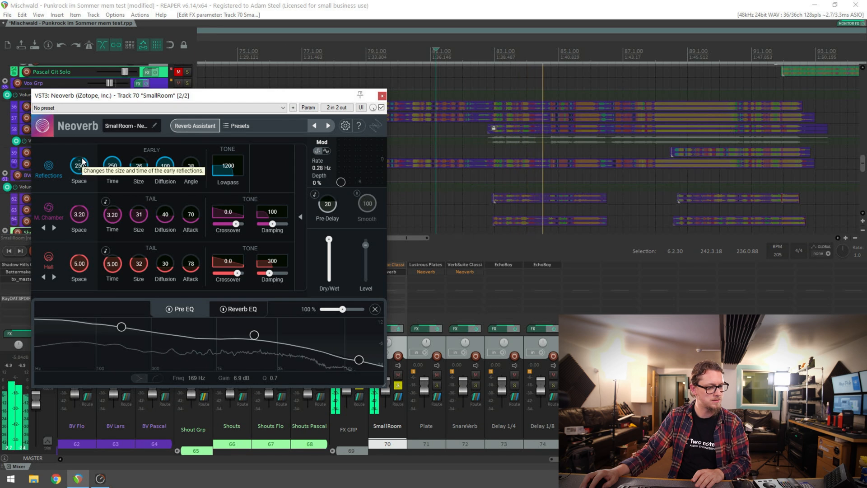
{"action": "key", "text": "space"}
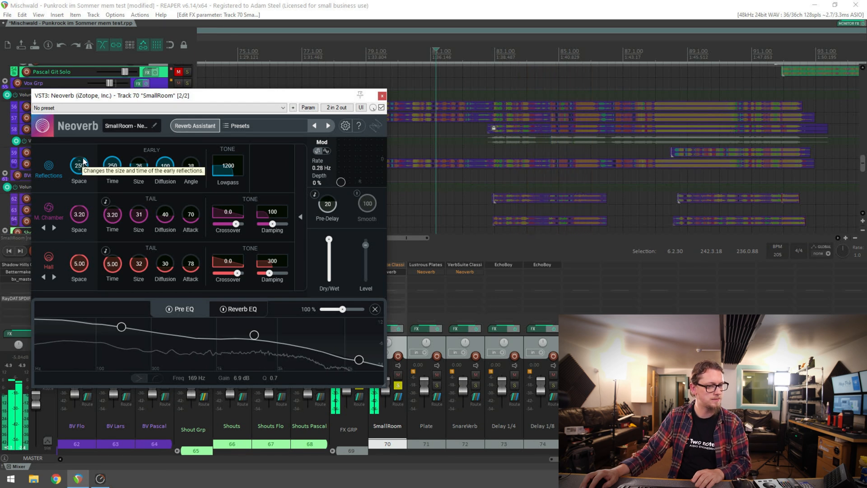
Audition the SmallRoom reverb with the Reflections Space lowered to 112 ms and to 48 ms
{"action": "left_click_drag", "start_coordinate": [83, 160], "coordinate": [88, 186]}
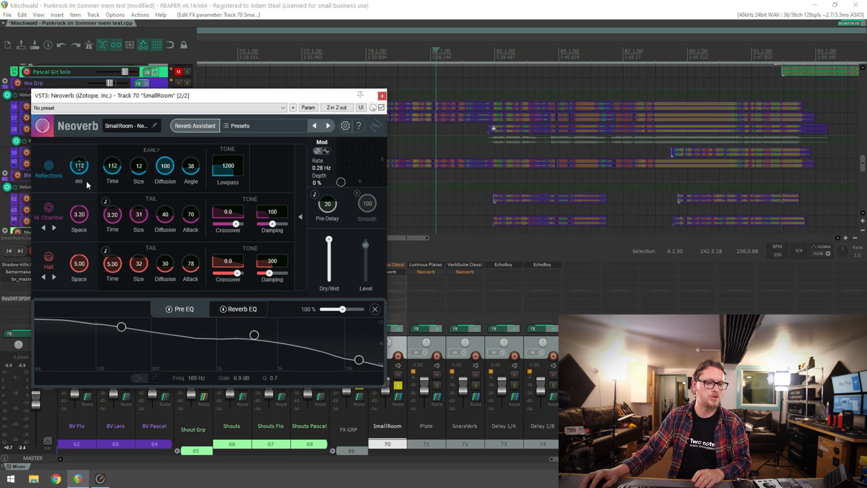
{"action": "key", "text": "space"}
{"action": "key", "text": "space"}
{"action": "left_click_drag", "start_coordinate": [87, 168], "coordinate": [91, 204]}
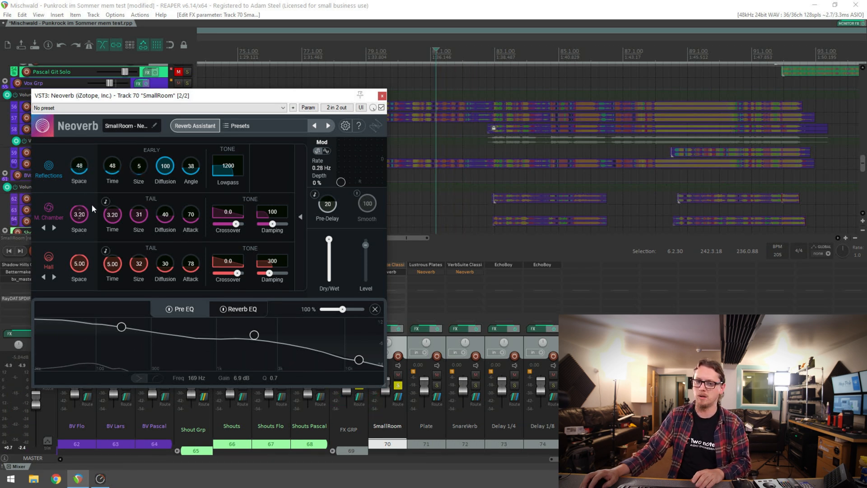
{"action": "key", "text": "space"}
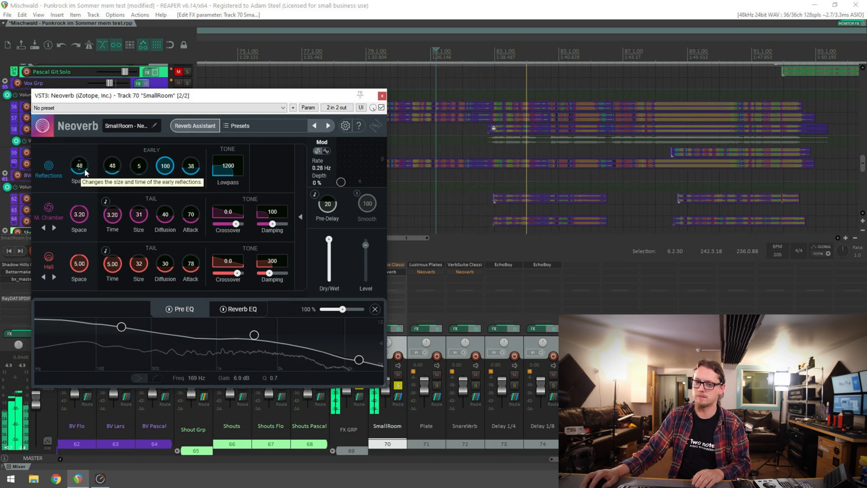
{"action": "key", "text": "space"}
Set the Reflections Space to 93 ms and close the Neoverb window
{"action": "left_click_drag", "start_coordinate": [86, 171], "coordinate": [87, 136]}
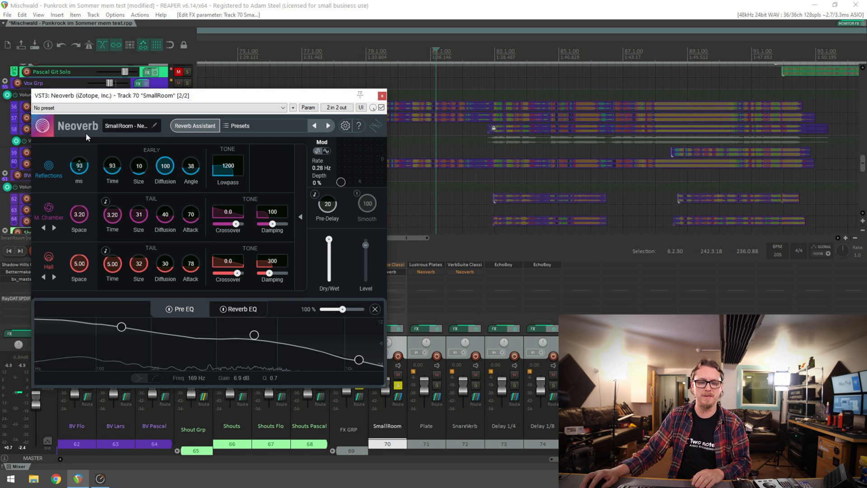
{"action": "left_click", "coordinate": [382, 95]}
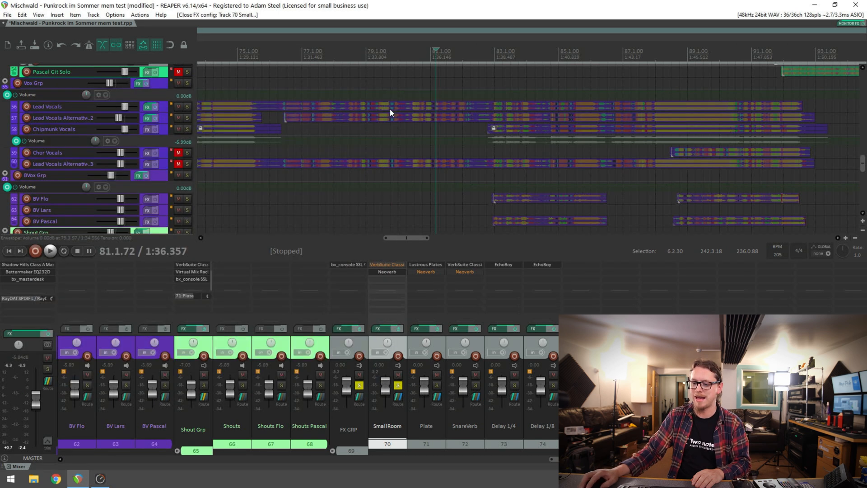
Clear the solos and play the full mix while muting and unmuting SmallRoom to compare it with and without the room reverb
{"action": "left_click", "coordinate": [398, 386]}
{"action": "key", "text": "space"}
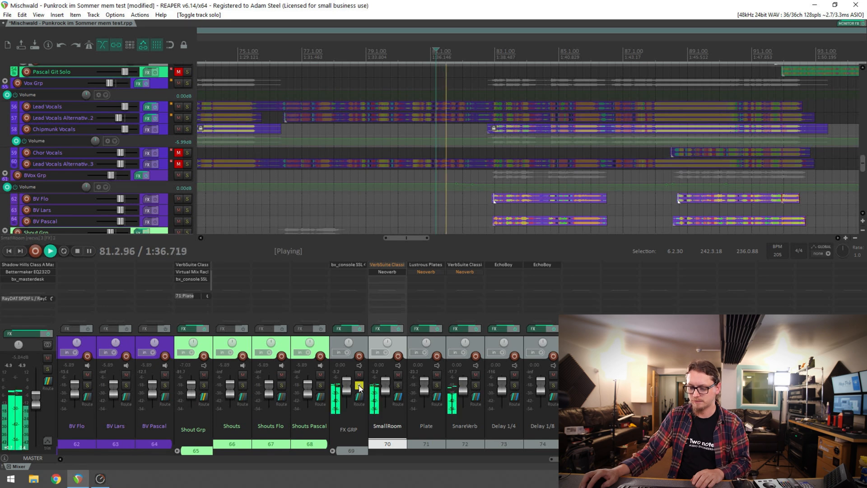
{"action": "left_click", "coordinate": [398, 375]}
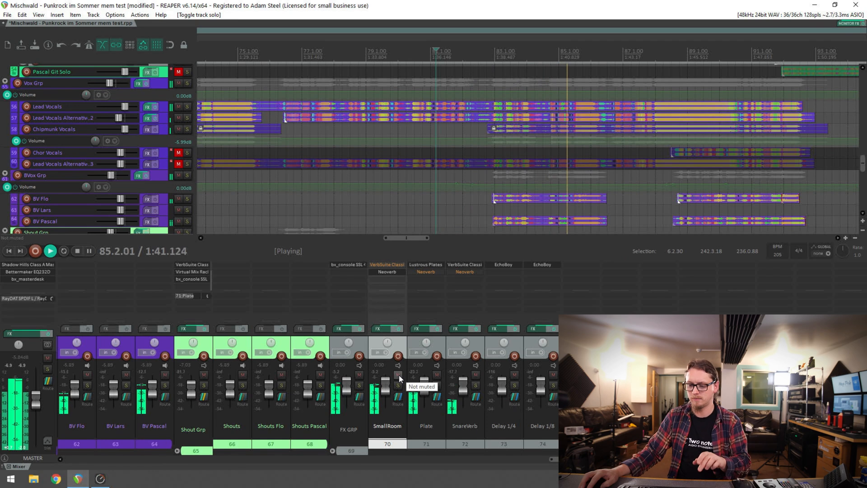
{"action": "key", "text": "space"}
{"action": "key", "text": "space"}
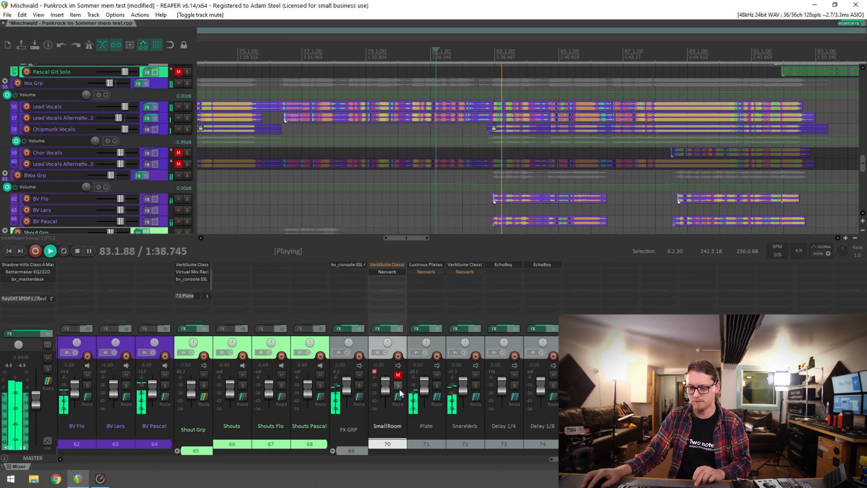
{"action": "left_click", "coordinate": [397, 376]}
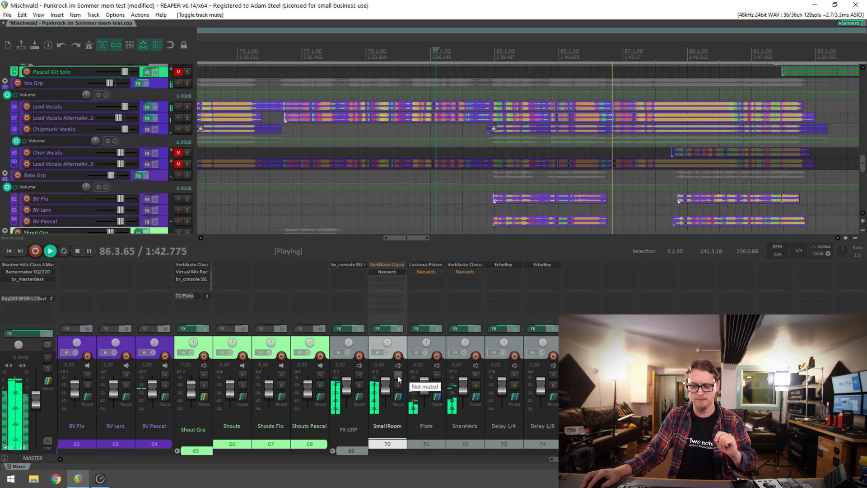
{"action": "left_click", "coordinate": [398, 375]}
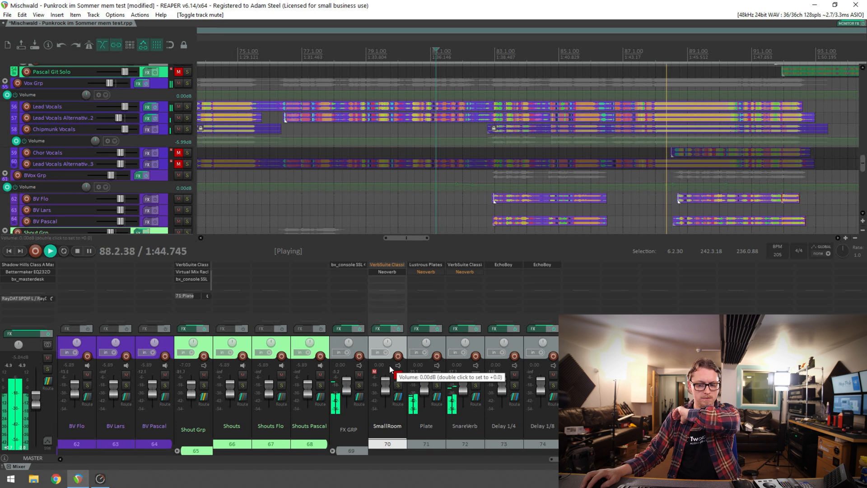
{"action": "left_click", "coordinate": [398, 375]}
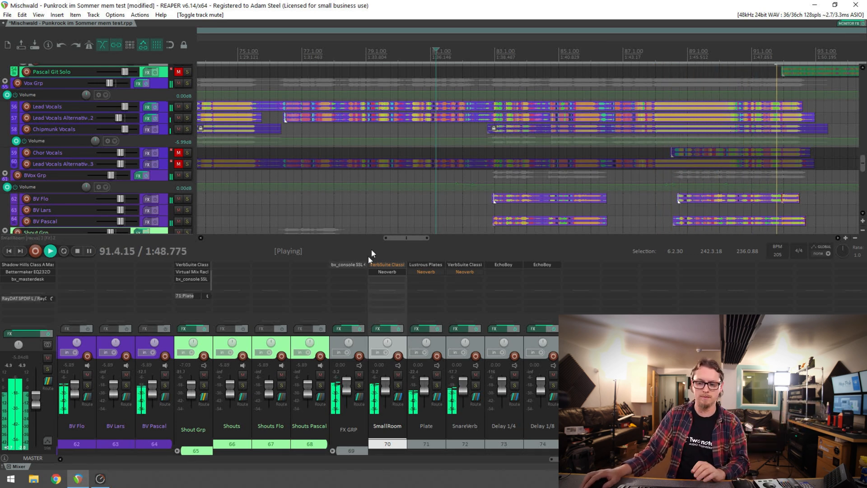
{"action": "scroll", "coordinate": [424, 171], "scroll_direction": "down", "scroll_amount": 2}
{"action": "key", "text": "space"}
Solo SnareVerb again and play the song to audition it, showing the lead guitar tracks in the arrangement
{"action": "scroll", "coordinate": [444, 204], "scroll_direction": "up", "scroll_amount": 2}
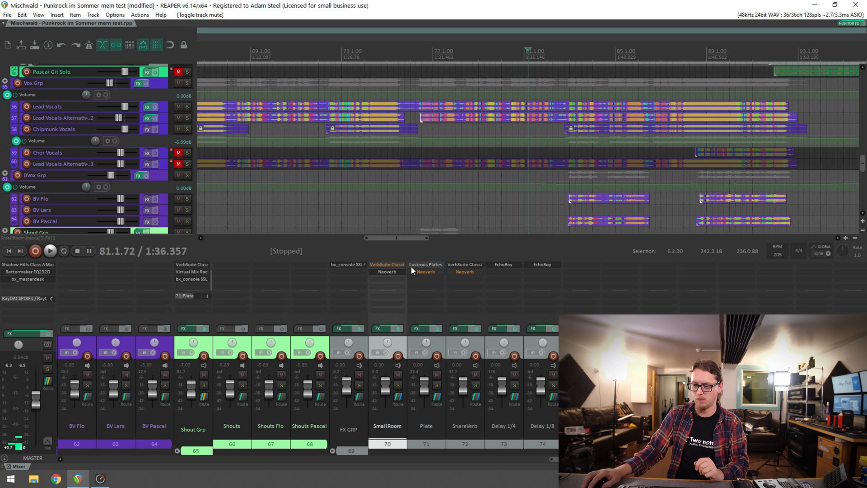
{"action": "left_click", "coordinate": [475, 384]}
{"action": "scroll", "coordinate": [684, 140], "scroll_direction": "down", "scroll_amount": 2}
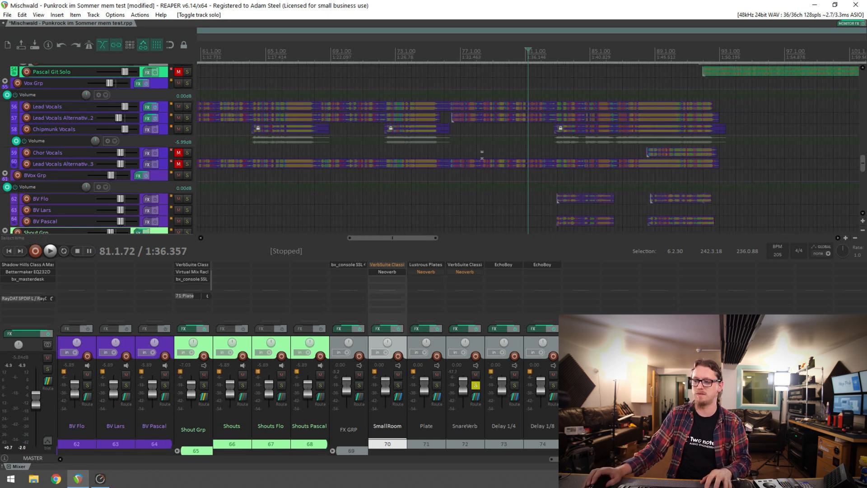
{"action": "key", "text": "space"}
{"action": "mouse_move", "coordinate": [863, 164]}
{"action": "left_mouse_down"}
{"action": "mouse_move", "coordinate": [863, 81]}
{"action": "mouse_move", "coordinate": [863, 172]}
{"action": "mouse_move", "coordinate": [863, 131]}
{"action": "mouse_move", "coordinate": [862, 154]}
{"action": "left_mouse_up"}
{"action": "key", "text": "space"}
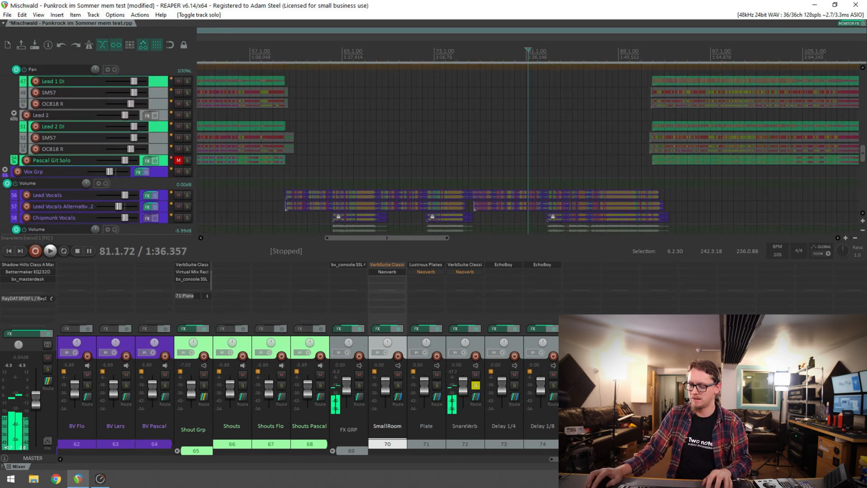
Clear the SnareVerb solo and play the full mix, muting and unmuting SnareVerb to compare it with and without the snare reverb
{"action": "left_click", "coordinate": [475, 386]}
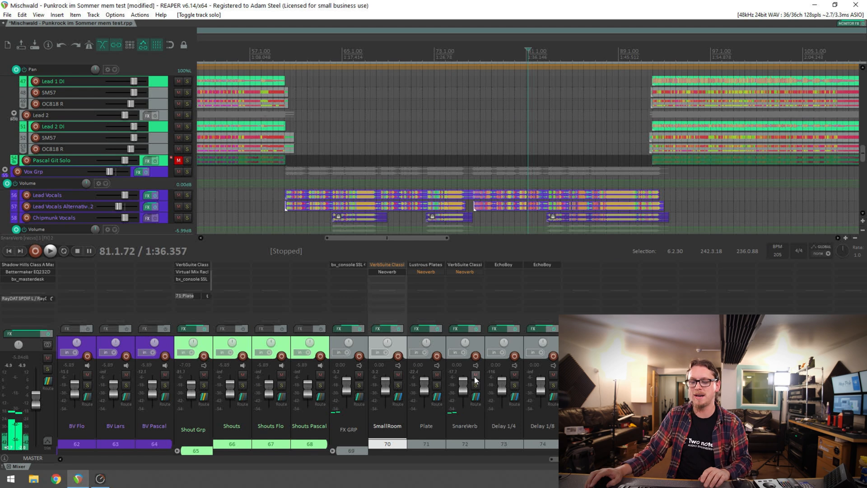
{"action": "scroll", "coordinate": [421, 140], "scroll_direction": "up", "scroll_amount": 3}
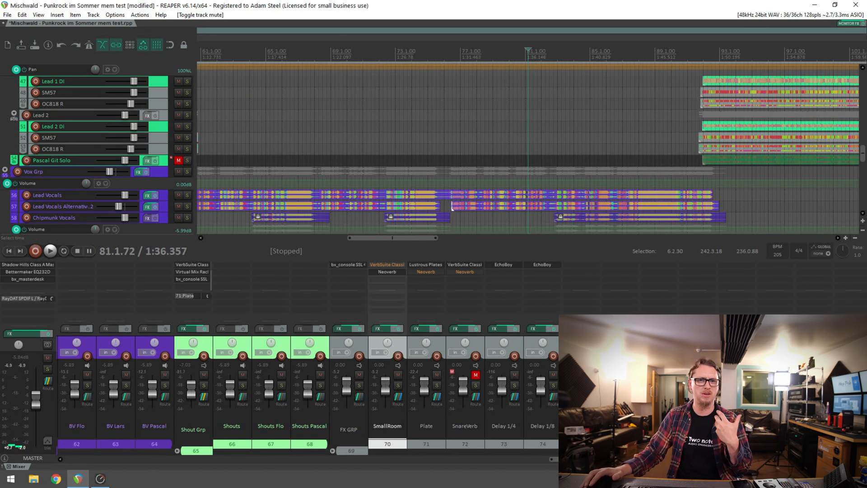
{"action": "key", "text": "space"}
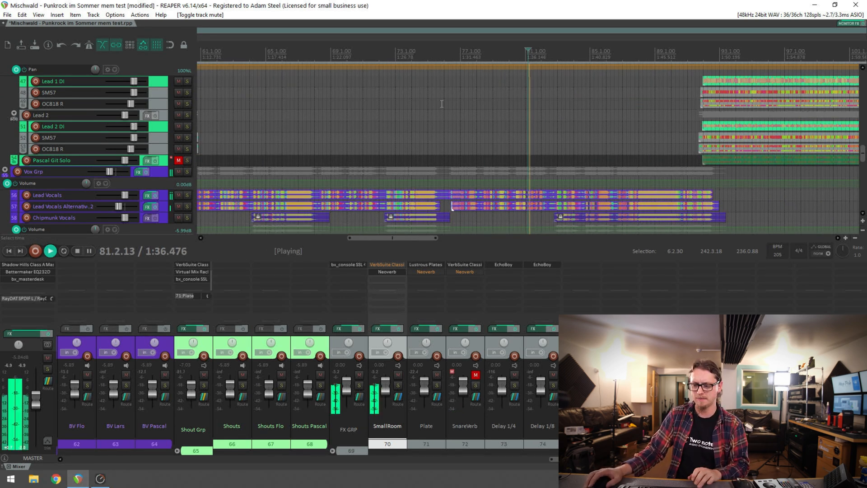
{"action": "left_click", "coordinate": [477, 374]}
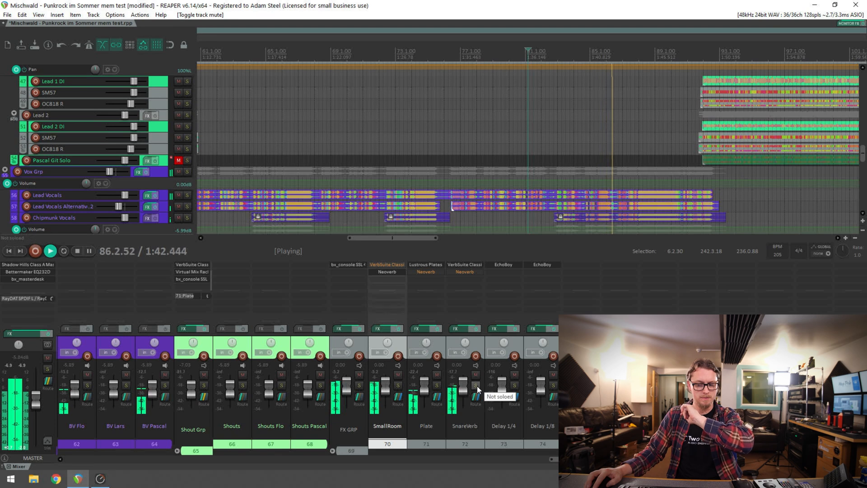
{"action": "key", "text": "space"}
Solo SnareVerb, swap its active reverb from VerbSuite Classics to Neoverb, and open Neoverb showing the blend triangle
{"action": "left_click", "coordinate": [476, 386]}
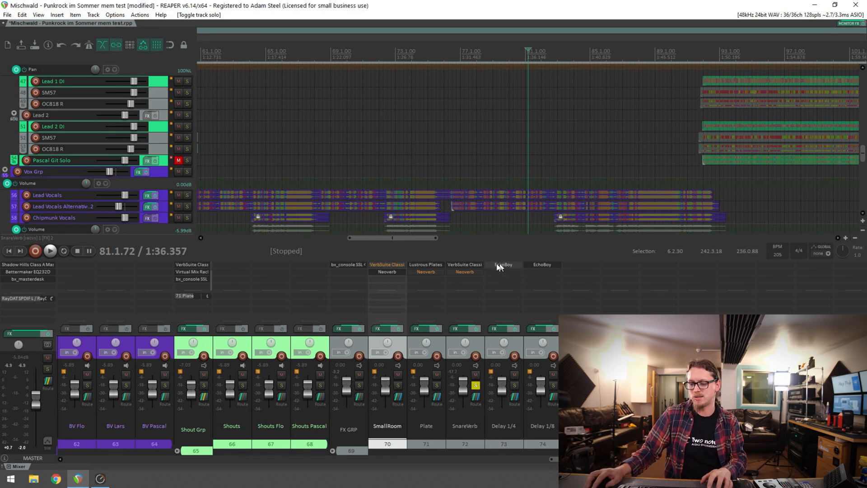
{"action": "left_click", "coordinate": [476, 264], "text": "shift"}
{"action": "left_click", "coordinate": [468, 272], "text": "shift"}
{"action": "left_click", "coordinate": [467, 271]}
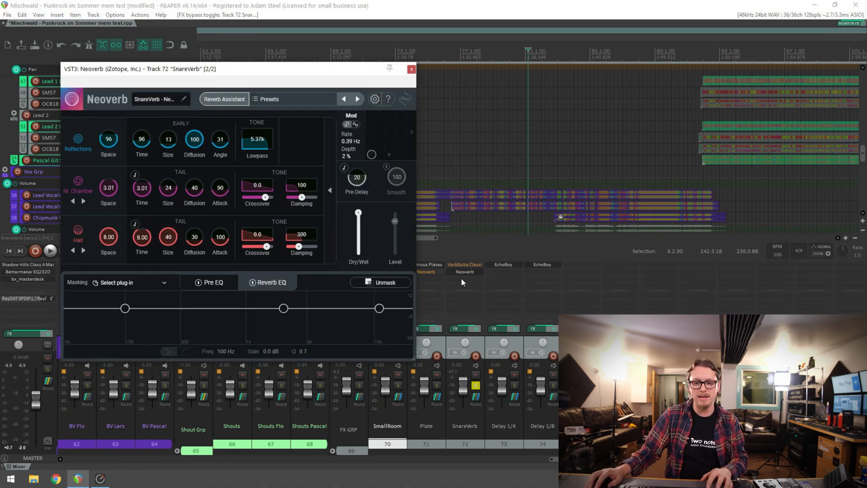
{"action": "left_click", "coordinate": [330, 172]}
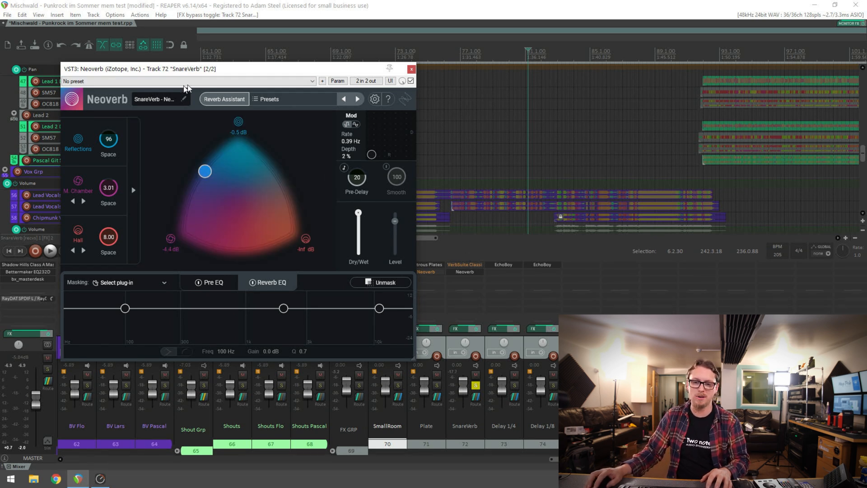
Run the Reverb Assistant on the playing snare with size M and a Dark tone, and accept its suggestion
{"action": "left_click", "coordinate": [216, 99]}
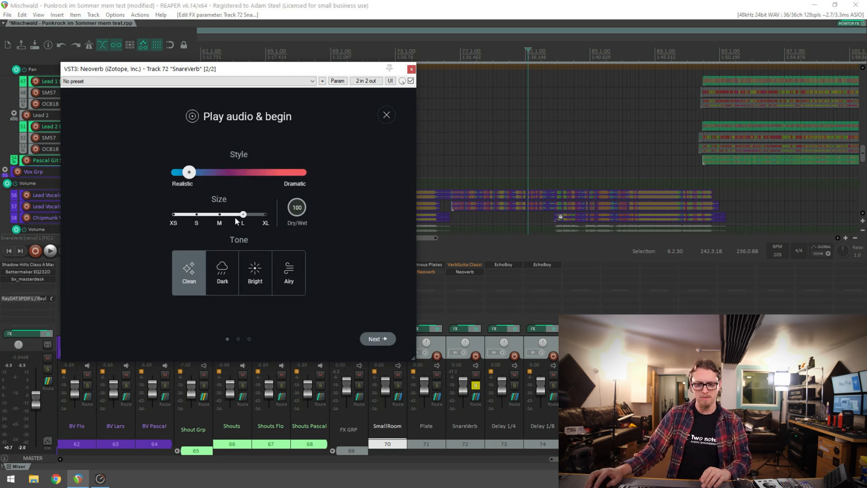
{"action": "left_click", "coordinate": [219, 273]}
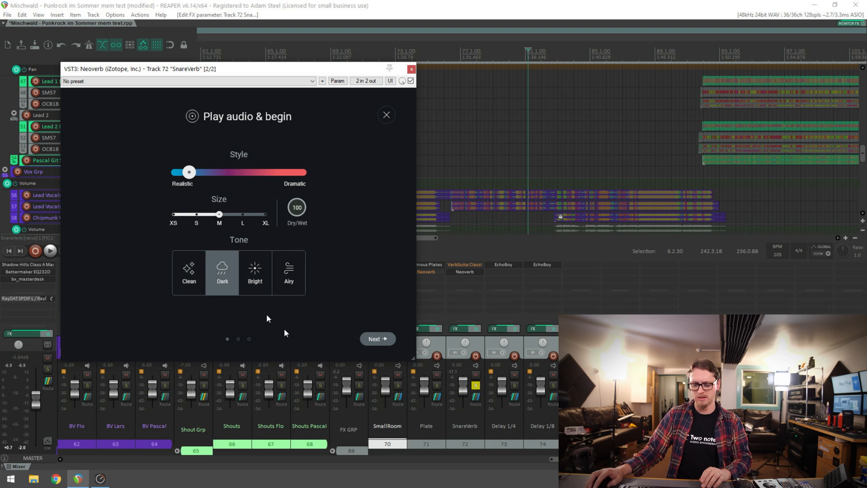
{"action": "key", "text": "space"}
{"action": "left_click", "coordinate": [376, 339]}
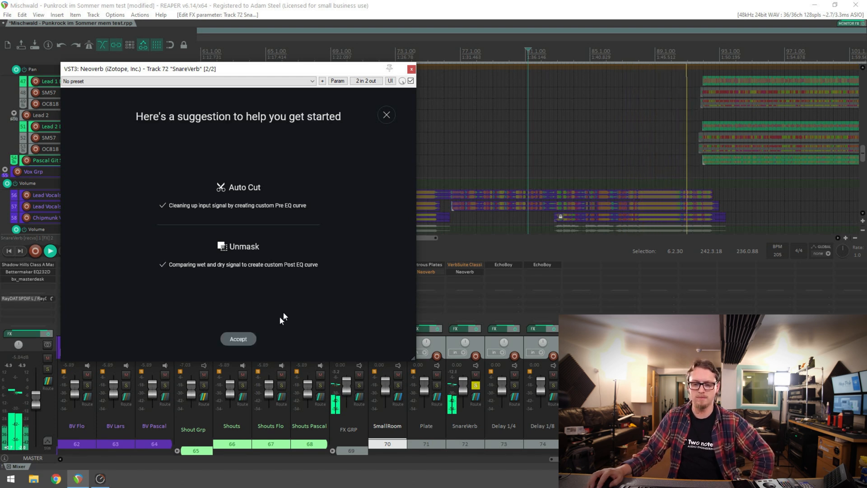
{"action": "left_click", "coordinate": [238, 338]}
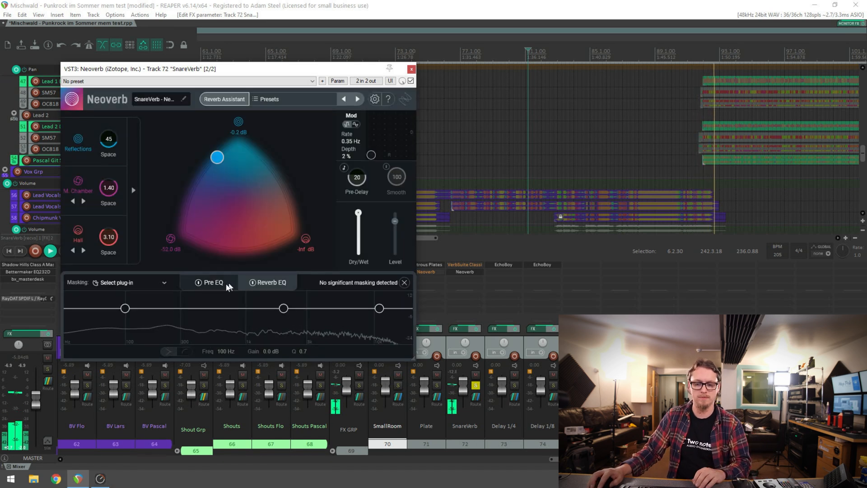
Display the Pre EQ curve and raise the Reflections Space to 190 ms while the snare plays
{"action": "left_click", "coordinate": [210, 283]}
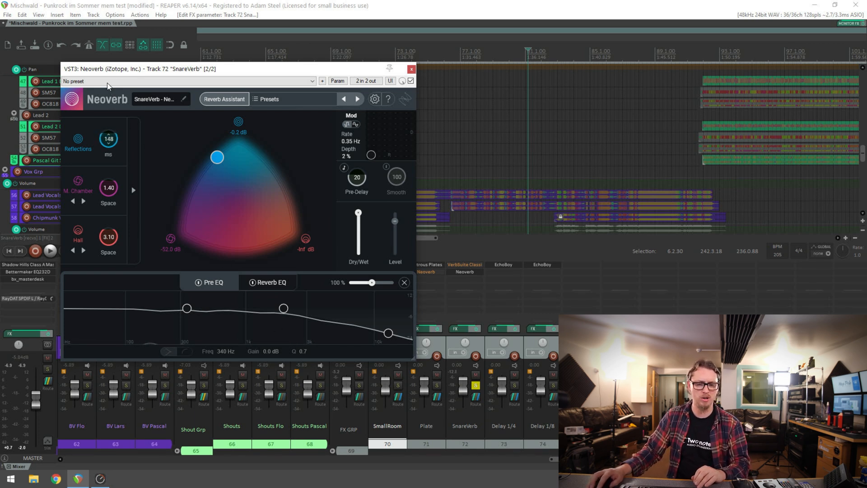
{"action": "key", "text": "space"}
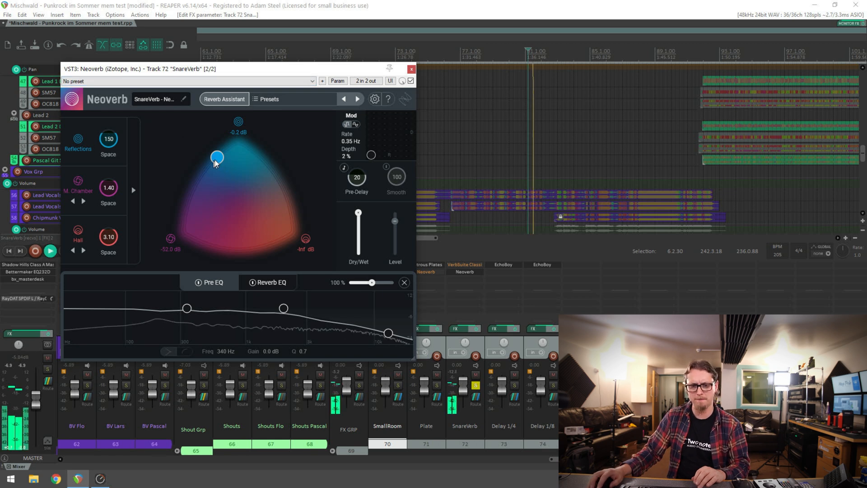
{"action": "left_click_drag", "start_coordinate": [107, 141], "coordinate": [108, 128]}
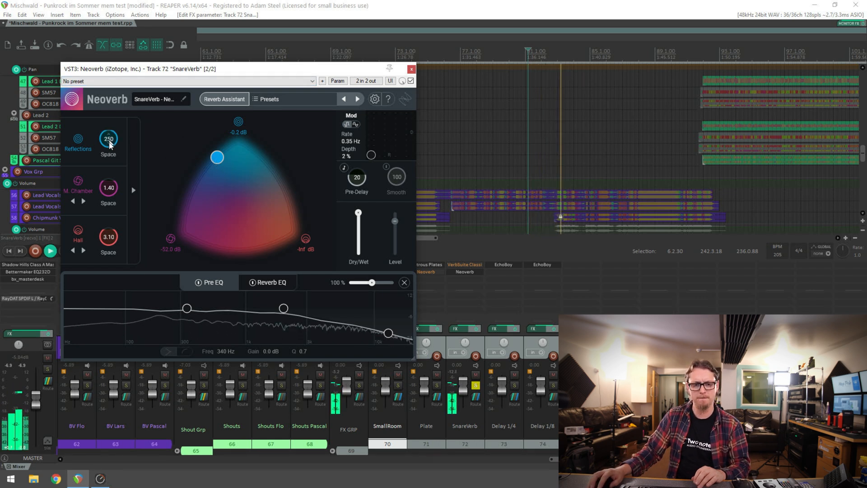
Expand the detailed reverb settings and set the Reflections Size to 33 m, Diffusion to 78 and Lowpass to 1743
{"action": "left_click", "coordinate": [133, 190]}
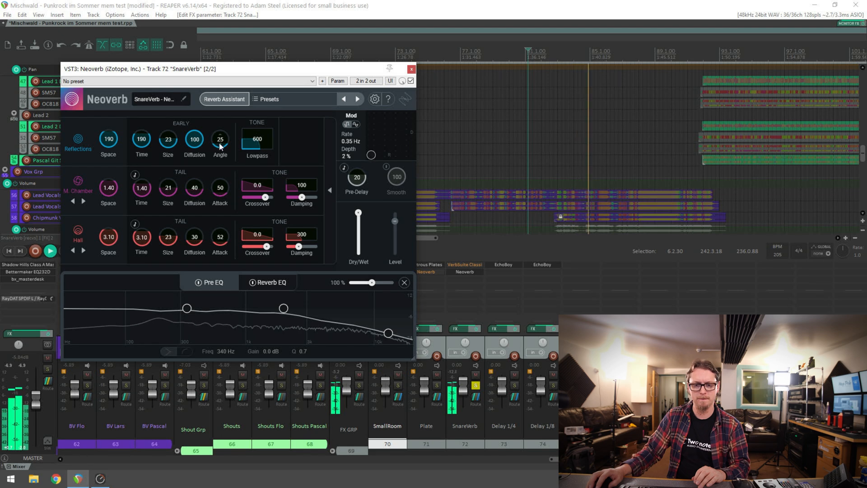
{"action": "left_click_drag", "start_coordinate": [221, 136], "coordinate": [226, 127]}
{"action": "left_click_drag", "start_coordinate": [171, 136], "coordinate": [197, 134]}
{"action": "left_click_drag", "start_coordinate": [267, 127], "coordinate": [217, 158]}
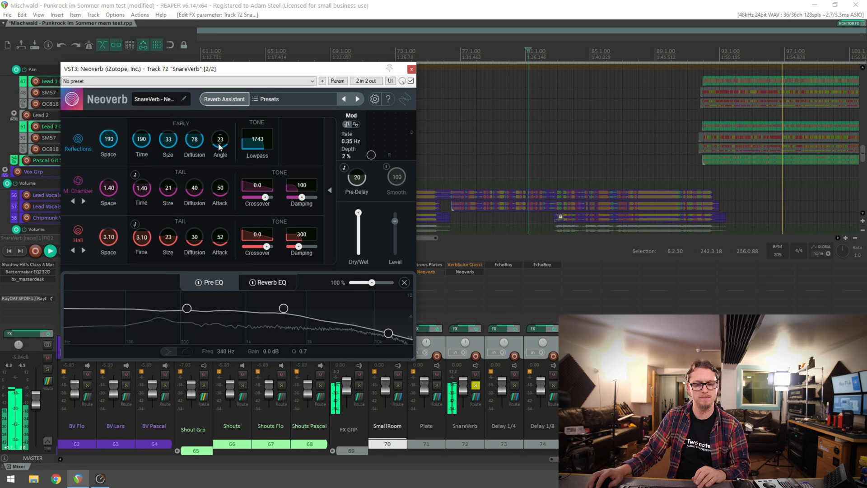
Audition the Reflections Angle at 89% and at 0%, restarting playback for each setting
{"action": "left_click_drag", "start_coordinate": [221, 141], "coordinate": [223, 147]}
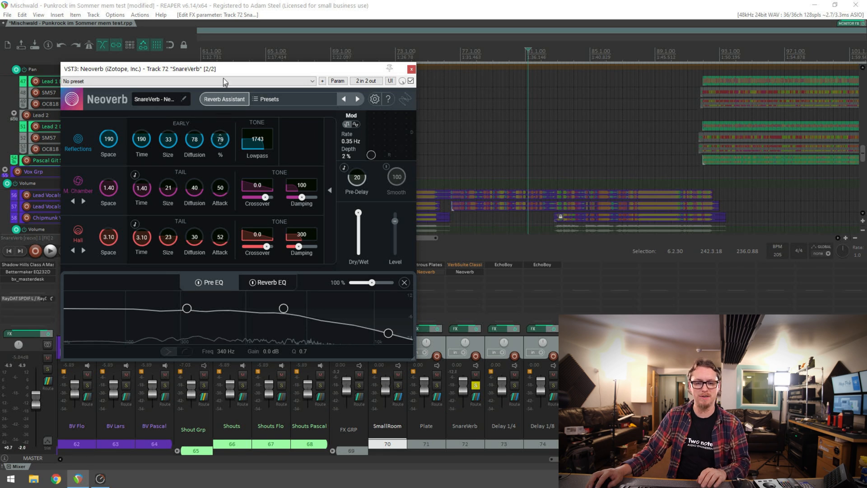
{"action": "left_click_drag", "start_coordinate": [224, 69], "coordinate": [223, 68]}
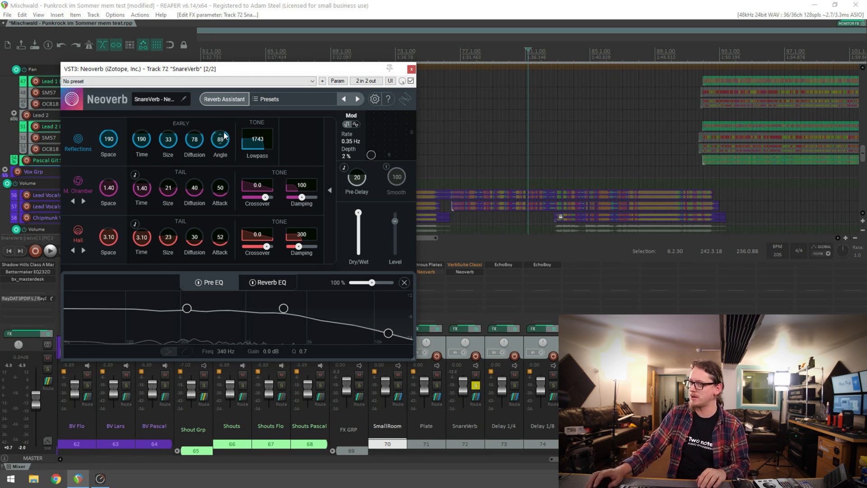
{"action": "key", "text": "space"}
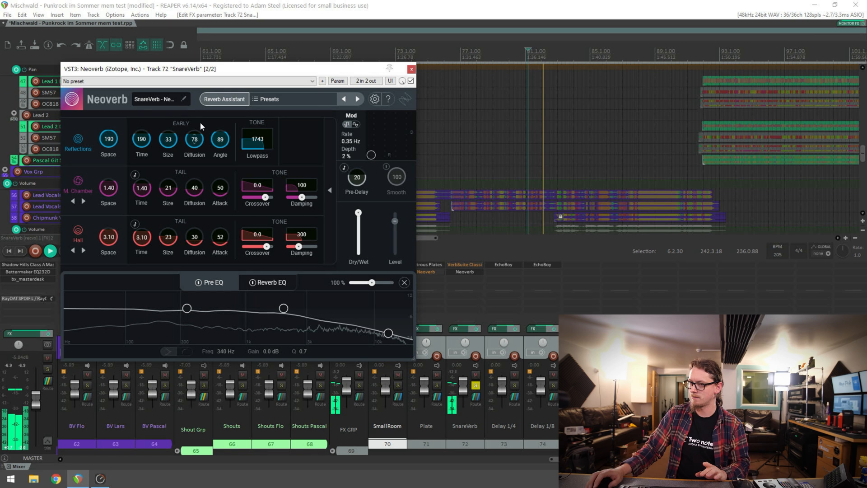
{"action": "key", "text": "space"}
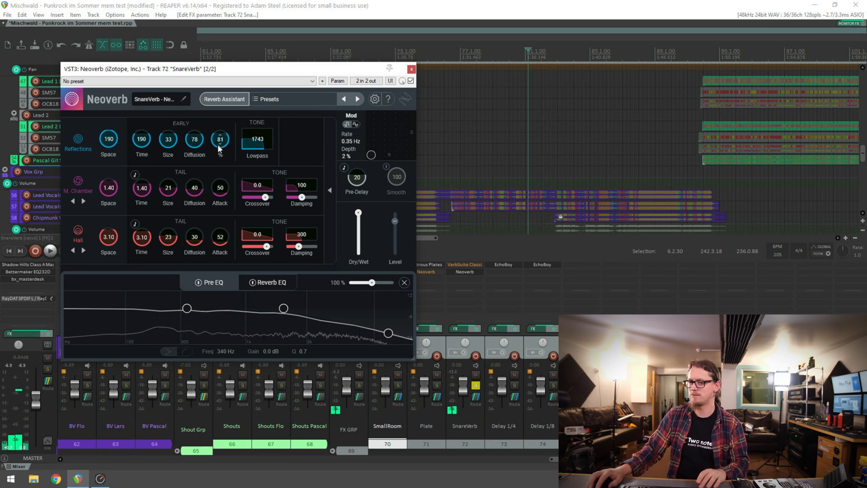
{"action": "key", "text": "space"}
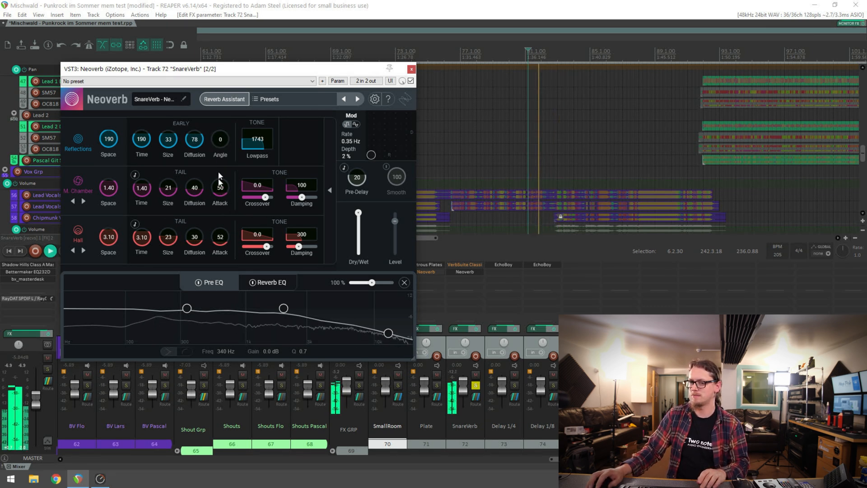
Set the Reflections Angle to 27%, Diffusion to 100, Size to 25 m and Time to 195 ms, and stop playback
{"action": "left_click_drag", "start_coordinate": [221, 102], "coordinate": [222, 109]}
{"action": "left_click_drag", "start_coordinate": [194, 142], "coordinate": [199, 99]}
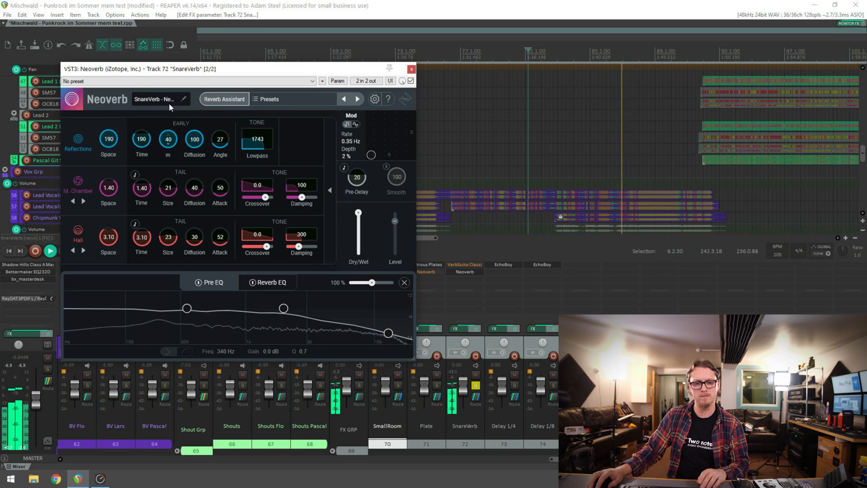
{"action": "left_click_drag", "start_coordinate": [169, 131], "coordinate": [170, 184]}
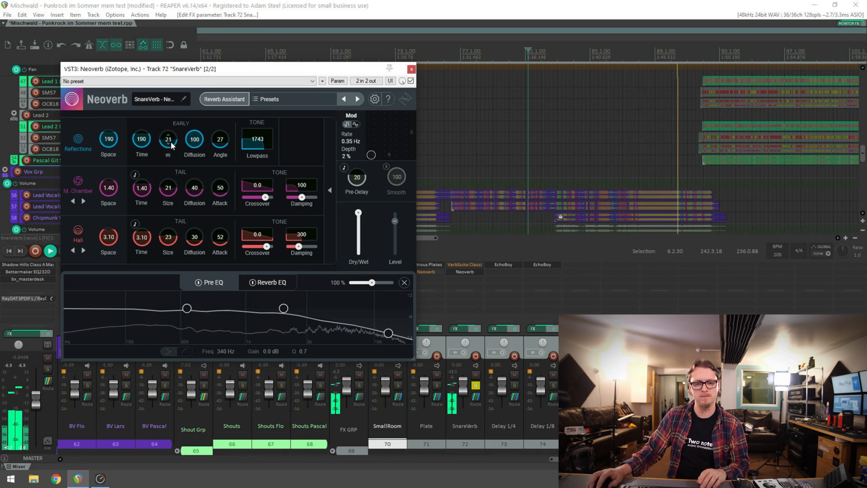
{"action": "left_click_drag", "start_coordinate": [170, 141], "coordinate": [148, 134]}
{"action": "key", "text": "space"}
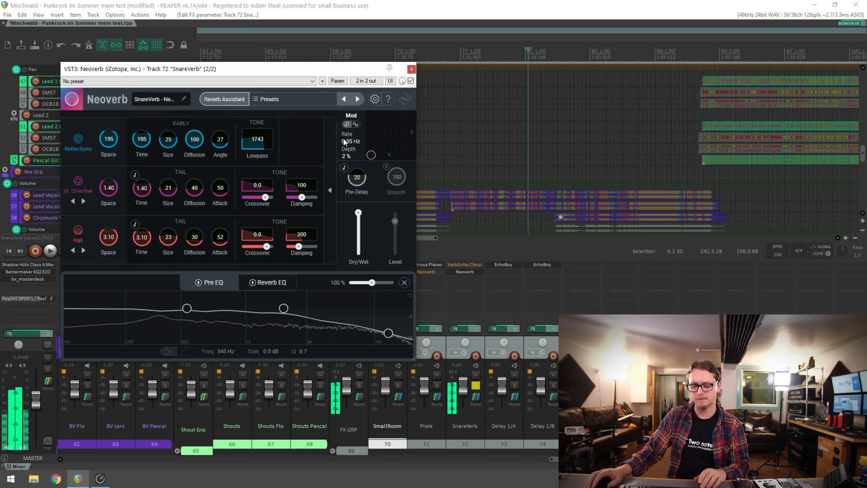
Shift the blend towards M. Chamber and set its Space to 1.23, Size 24, Attack 59 and Damping 298, with Pre-Delay at 29
{"action": "left_click", "coordinate": [326, 164]}
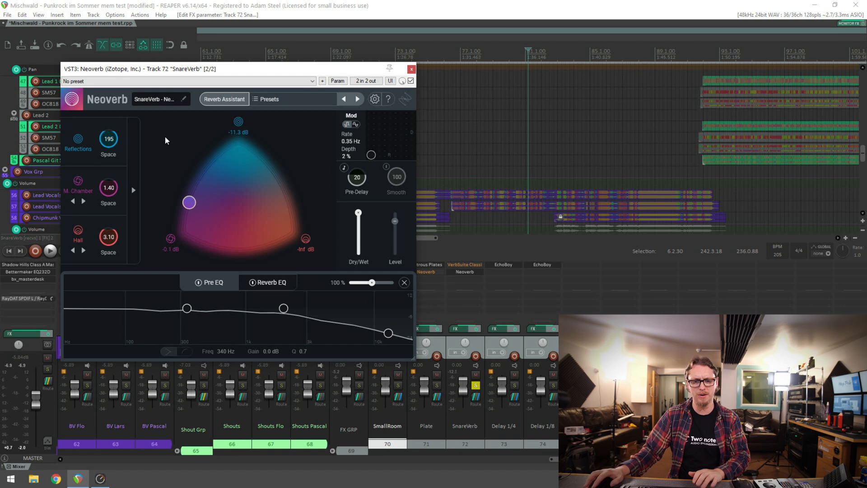
{"action": "key", "text": "space"}
{"action": "left_click", "coordinate": [133, 190]}
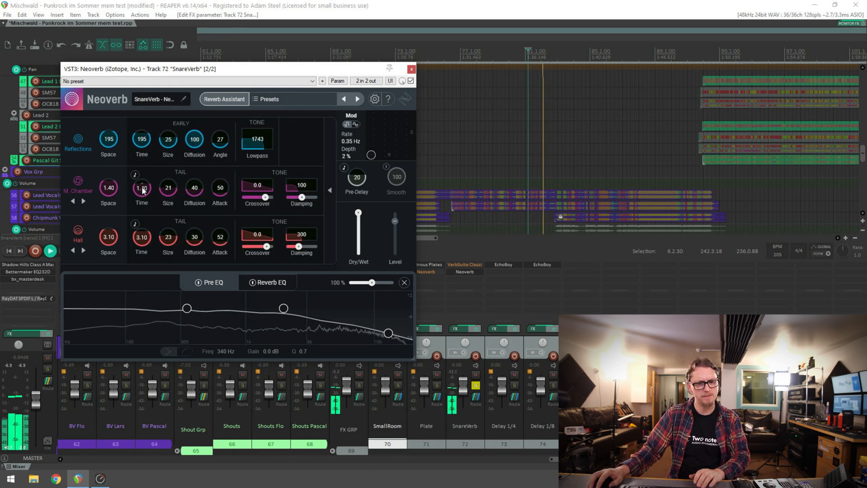
{"action": "mouse_move", "coordinate": [106, 190]}
{"action": "left_mouse_down"}
{"action": "mouse_move", "coordinate": [107, 199]}
{"action": "mouse_move", "coordinate": [111, 190]}
{"action": "left_mouse_up"}
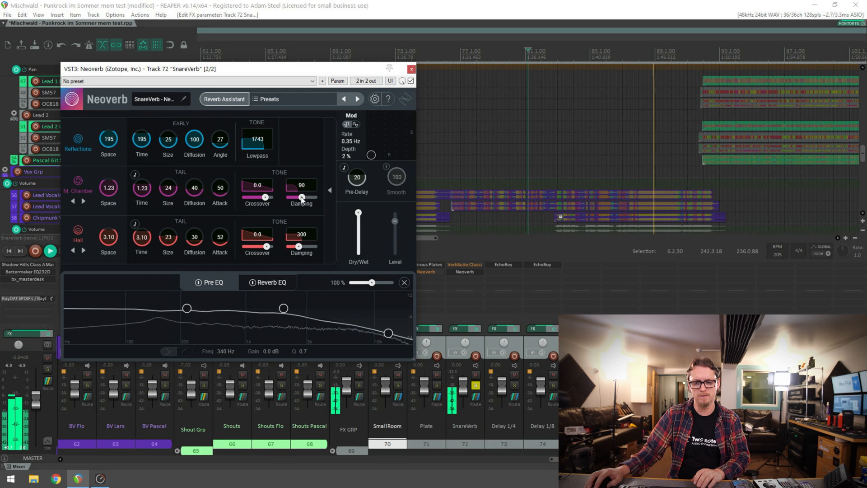
{"action": "mouse_move", "coordinate": [315, 198]}
{"action": "left_mouse_down"}
{"action": "mouse_move", "coordinate": [310, 175]}
{"action": "mouse_move", "coordinate": [302, 190]}
{"action": "left_mouse_up"}
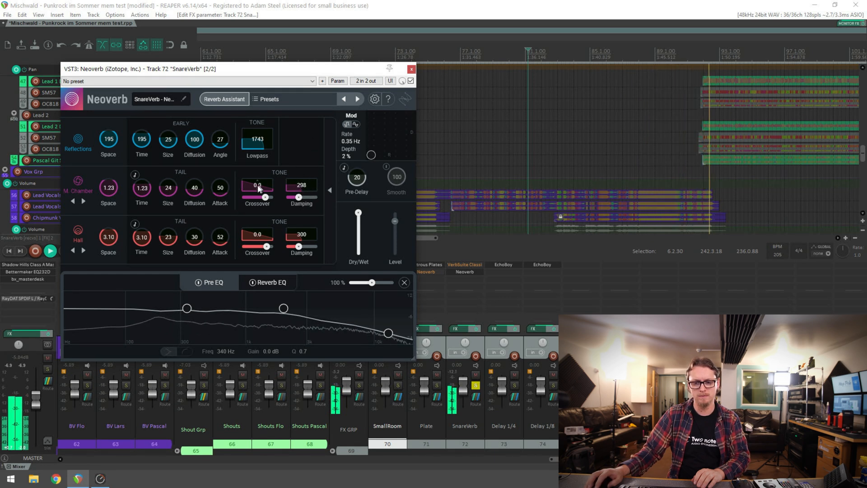
{"action": "left_click_drag", "start_coordinate": [258, 113], "coordinate": [226, 191]}
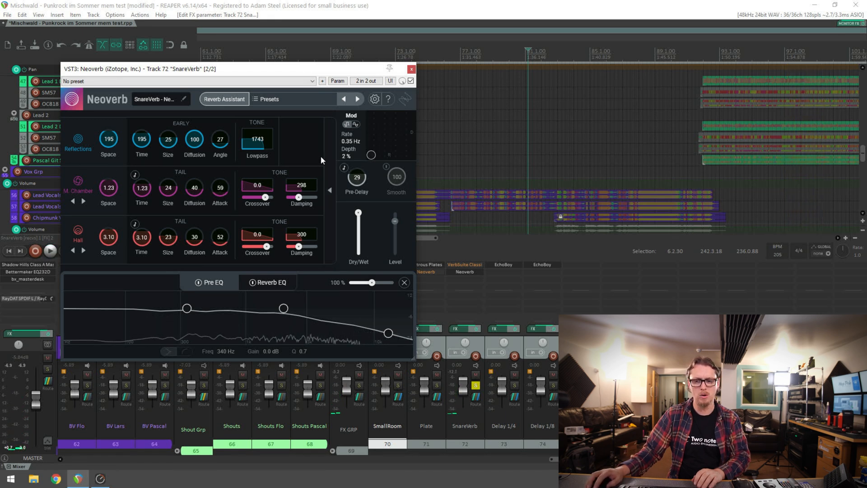
Rebalance the blend during playback so Reflections and M. Chamber are both at -1.6 dB, with no Hall
{"action": "left_click", "coordinate": [330, 190]}
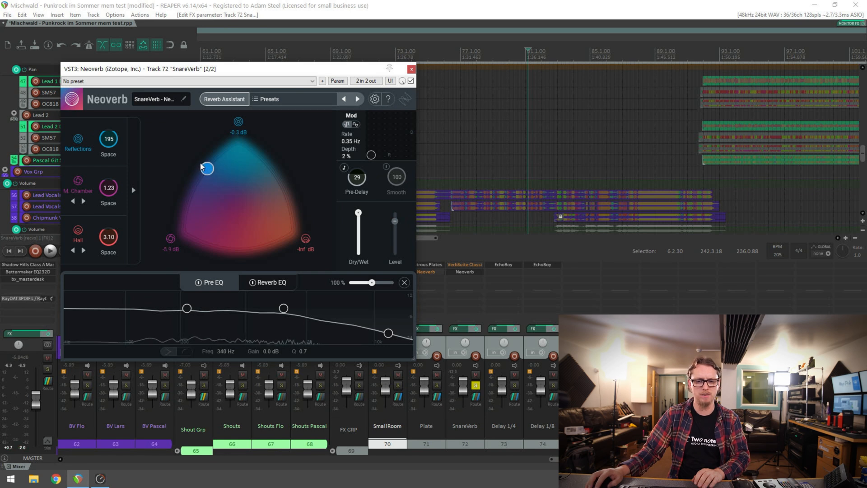
{"action": "key", "text": "space"}
{"action": "left_click_drag", "start_coordinate": [202, 165], "coordinate": [189, 180]}
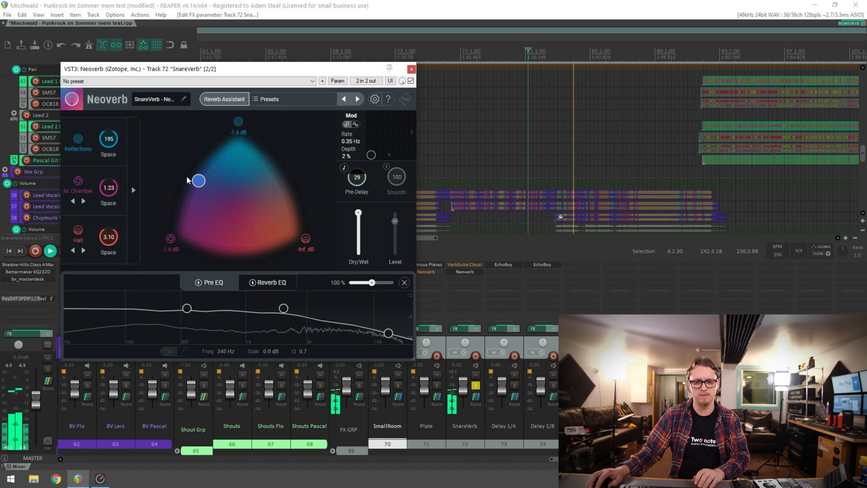
{"action": "key", "text": "space"}
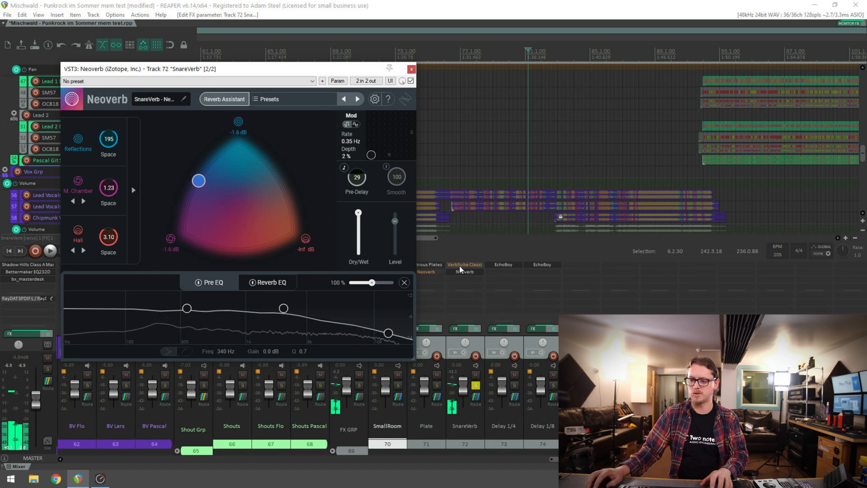
Play SnareVerb with VerbSuite Classics active and Neoverb bypassed for comparison, and switch back to Neoverb
{"action": "left_click", "coordinate": [459, 266], "text": "shift"}
{"action": "left_click", "coordinate": [461, 273], "text": "shift"}
{"action": "key", "text": "space"}
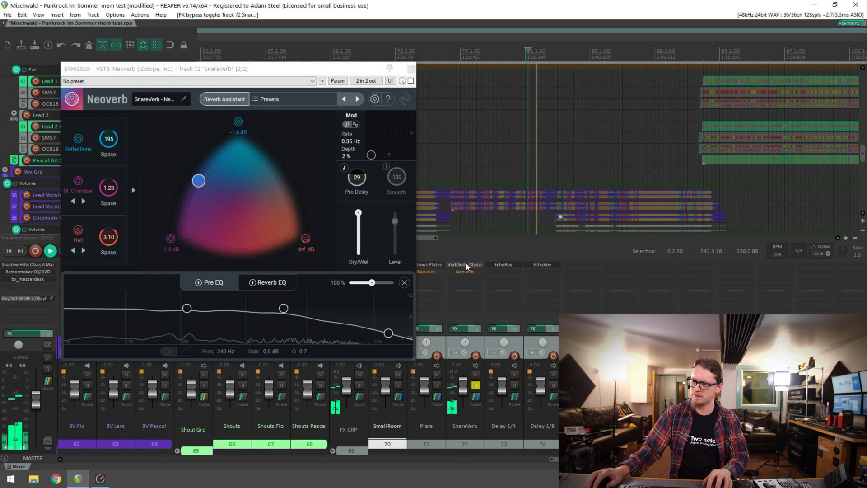
{"action": "key", "text": "space"}
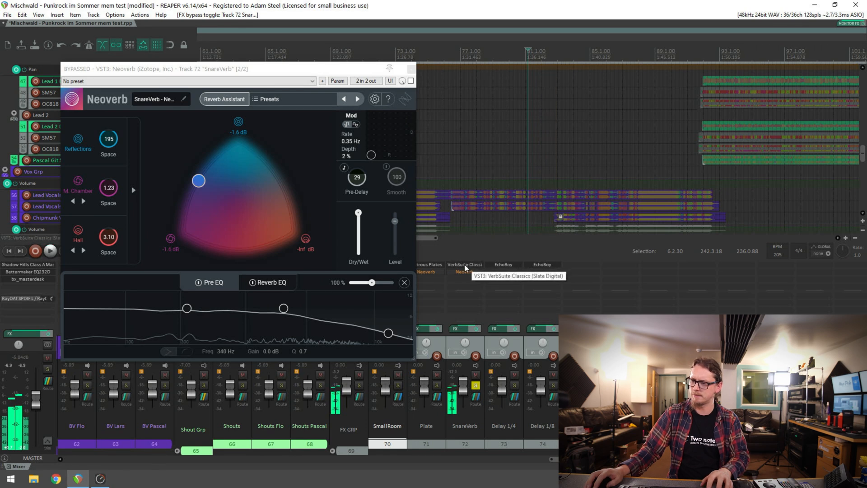
{"action": "left_click", "coordinate": [465, 267], "text": "shift"}
{"action": "left_click", "coordinate": [463, 273], "text": "shift"}
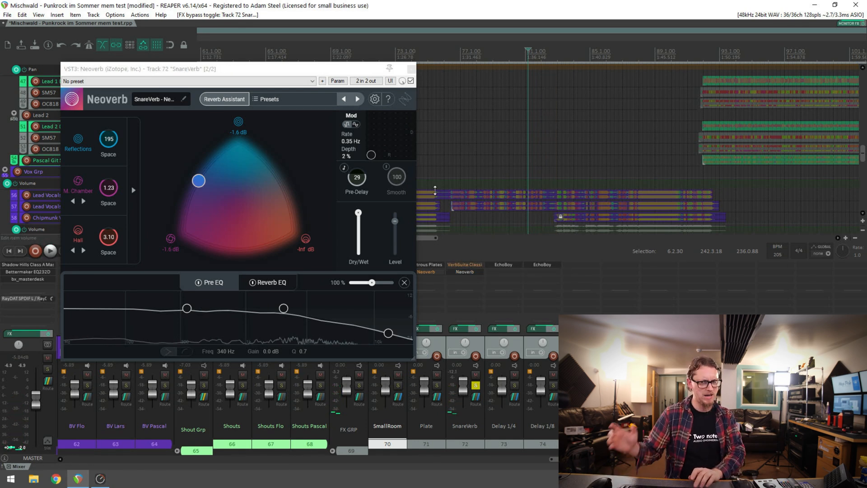
Enable Smooth at 100 in SnareVerb's Neoverb and play the soloed reverb before and after
{"action": "key", "text": "space"}
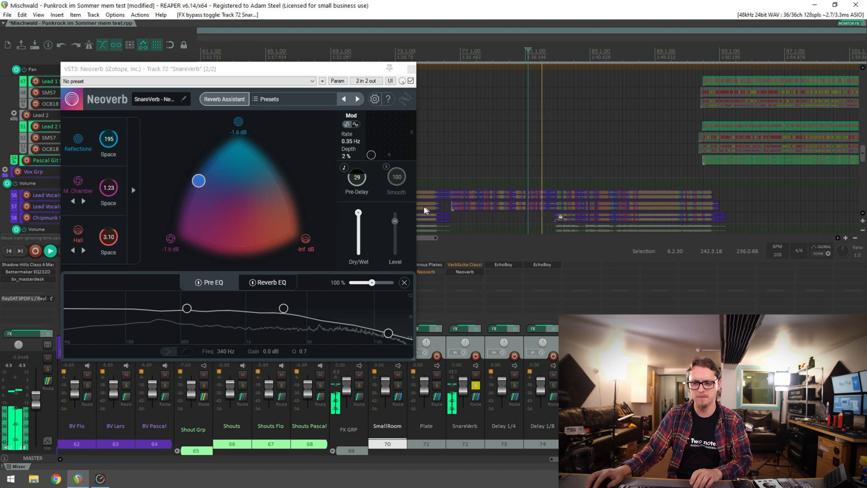
{"action": "left_click", "coordinate": [389, 169]}
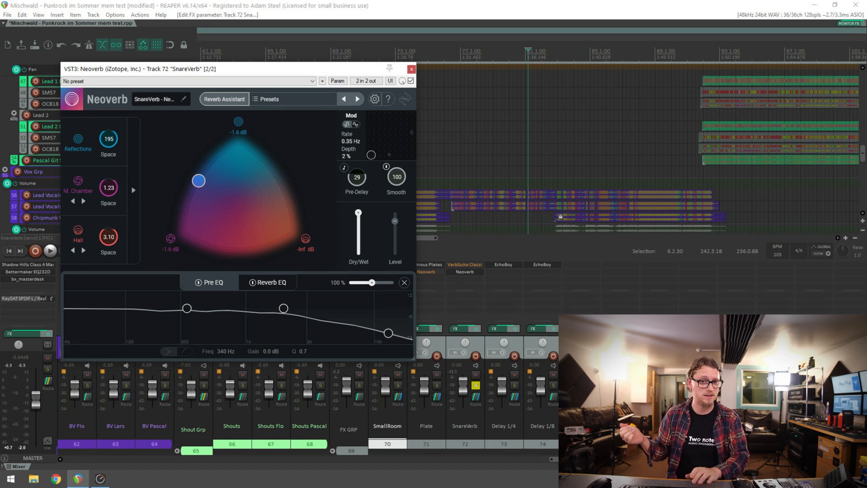
{"action": "key", "text": "space"}
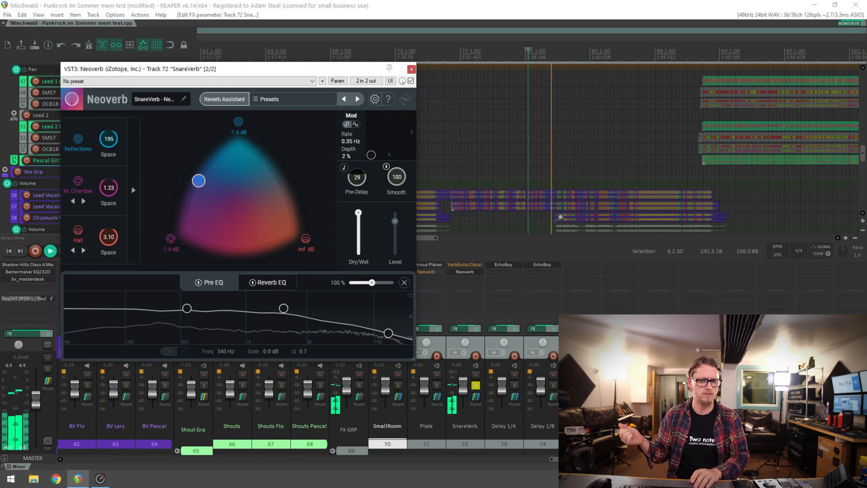
{"action": "key", "text": "space"}
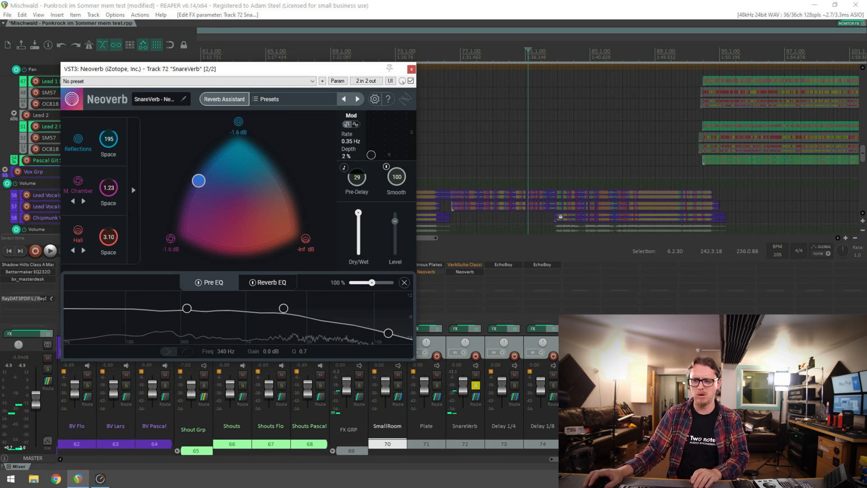
Unsolo SnareVerb and play the full mix, muting and unmuting that track to compare
{"action": "left_click", "coordinate": [476, 385]}
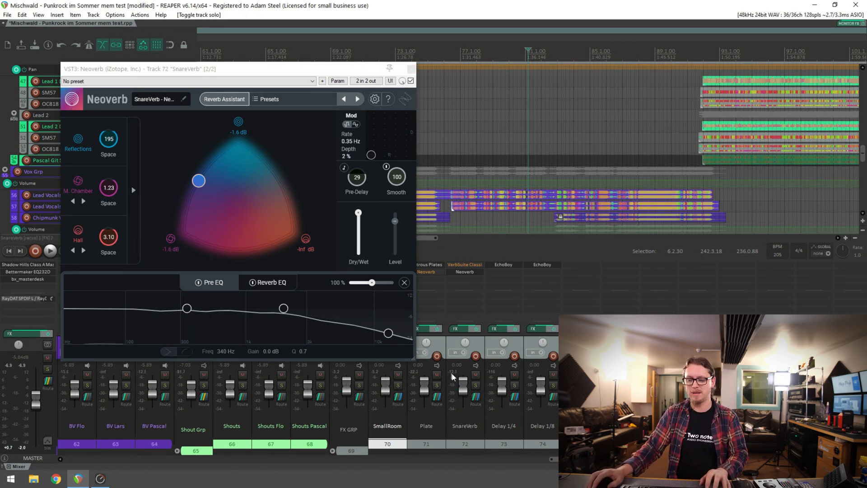
{"action": "key", "text": "space"}
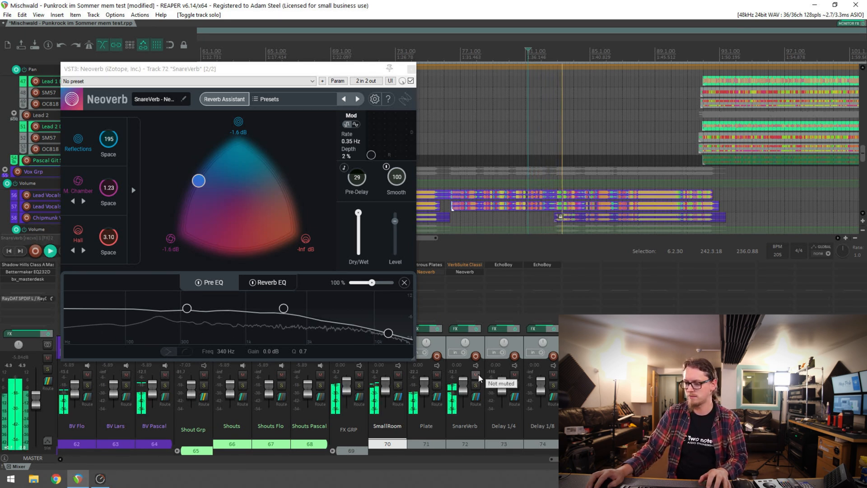
{"action": "left_click", "coordinate": [476, 375]}
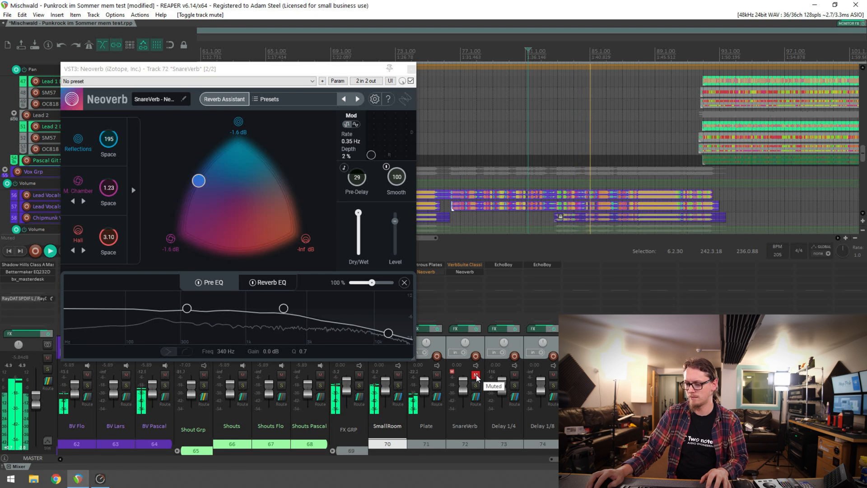
{"action": "left_click", "coordinate": [476, 376]}
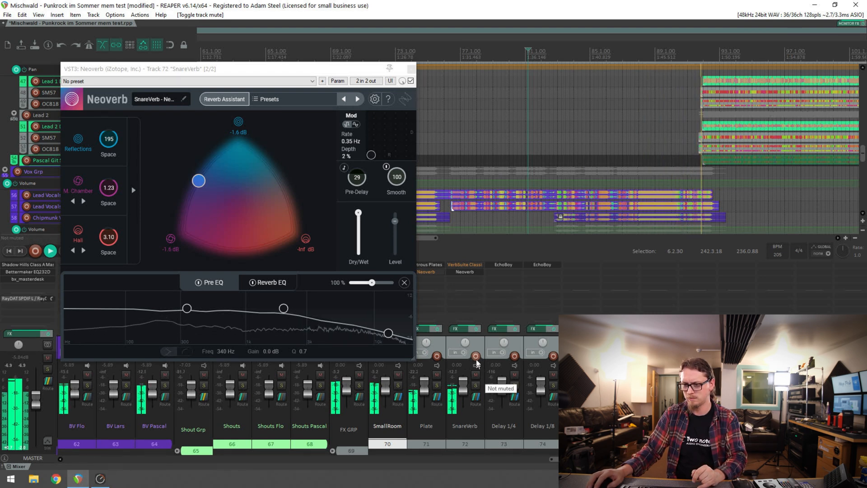
Lower Neoverb's output Level slightly on SnareVerb, compare the mix with the track muted and unmuted, and close the plug-in
{"action": "left_click_drag", "start_coordinate": [395, 221], "coordinate": [394, 229]}
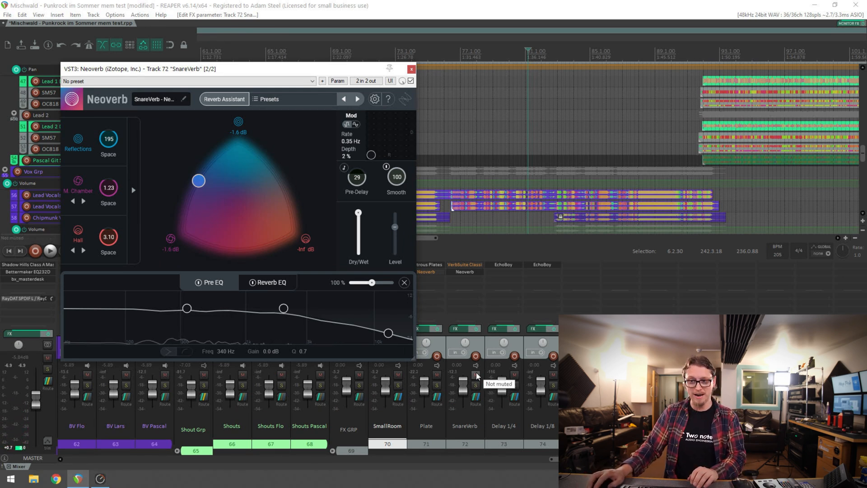
{"action": "key", "text": "space"}
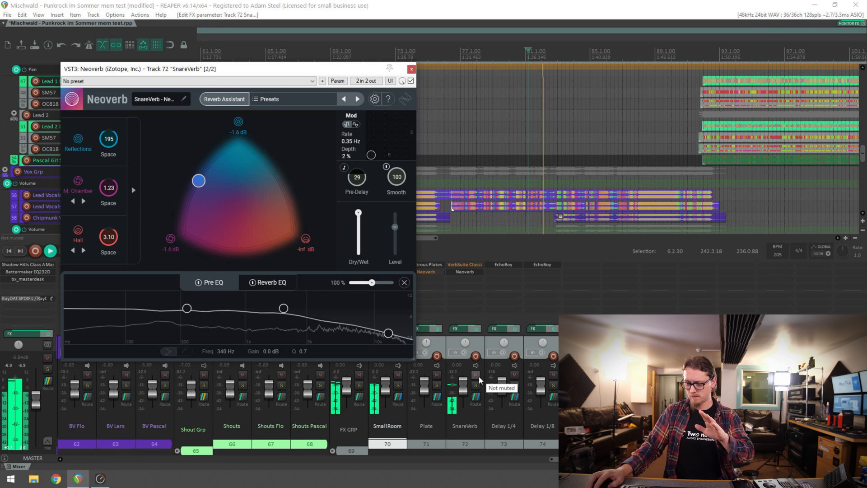
{"action": "left_click", "coordinate": [476, 375]}
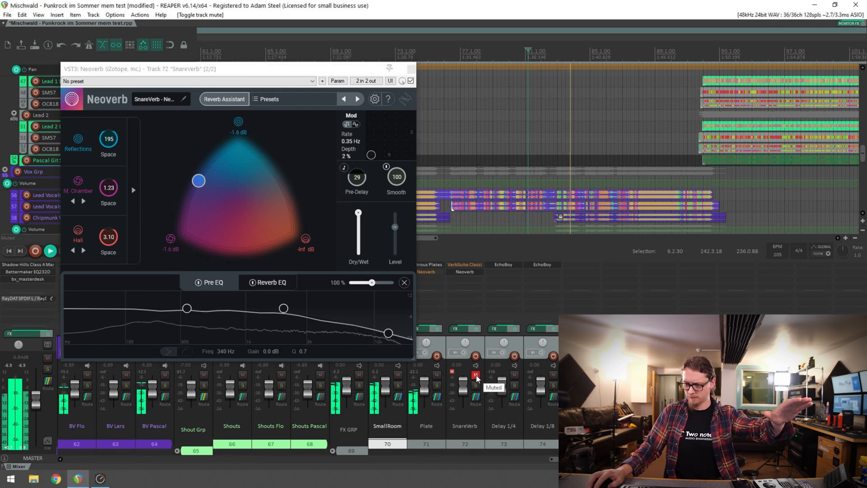
{"action": "left_click", "coordinate": [476, 375]}
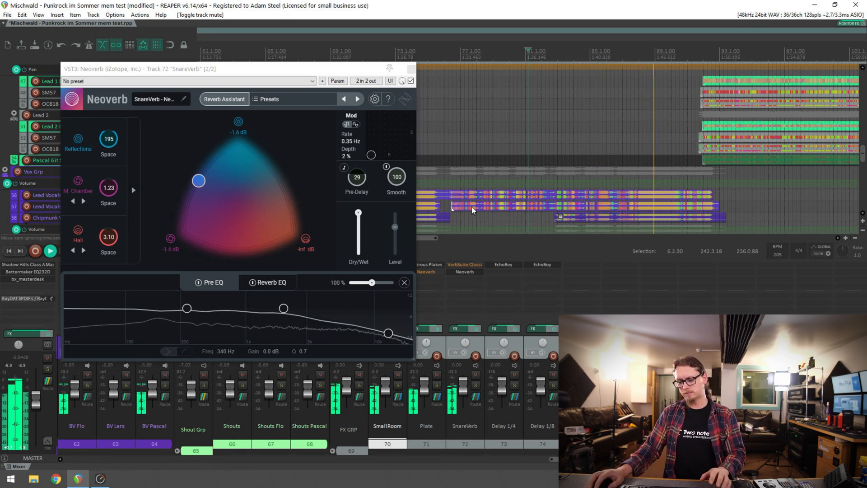
{"action": "key", "text": "space"}
{"action": "left_click", "coordinate": [411, 69]}
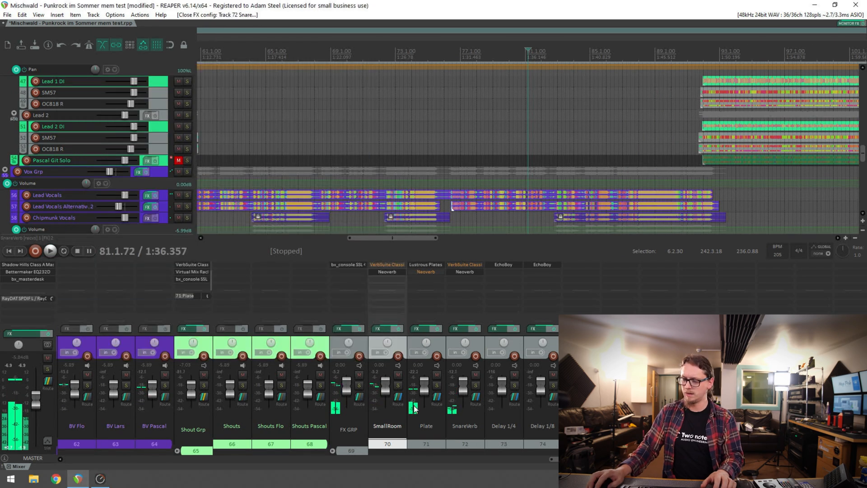
Solo the Plate track and play the backing vocal section with Lustrous Plates active
{"action": "left_click", "coordinate": [437, 385]}
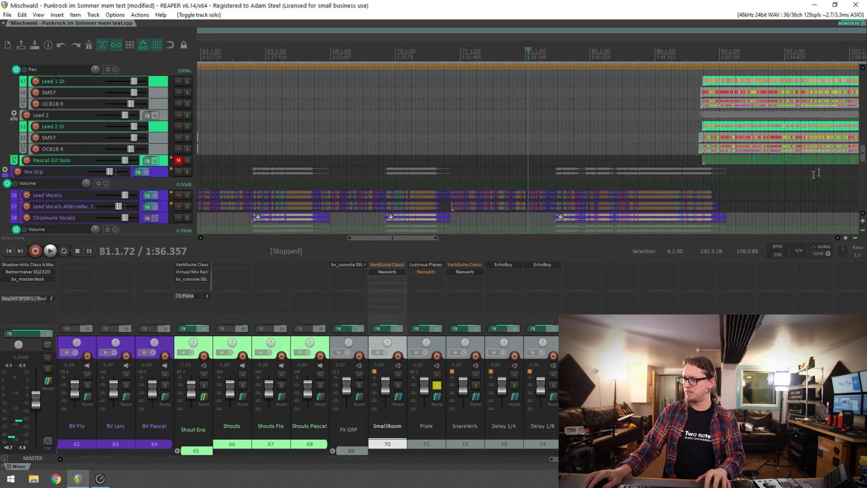
{"action": "scroll", "coordinate": [850, 149], "scroll_direction": "down", "scroll_amount": 4}
{"action": "key", "text": "space"}
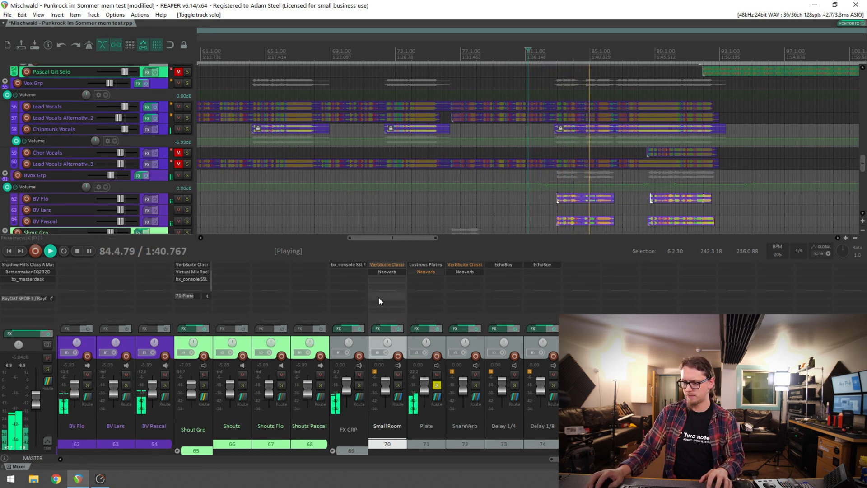
{"action": "key", "text": "space"}
Bypass Lustrous Plates on the Plate track, activate Neoverb instead and open its window
{"action": "left_click", "coordinate": [421, 266], "text": "shift"}
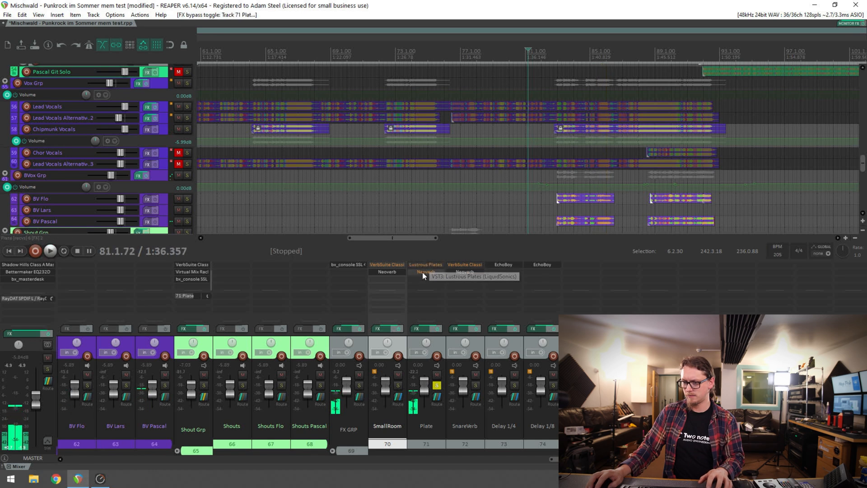
{"action": "left_click", "coordinate": [422, 272], "text": "shift"}
{"action": "left_click", "coordinate": [423, 272]}
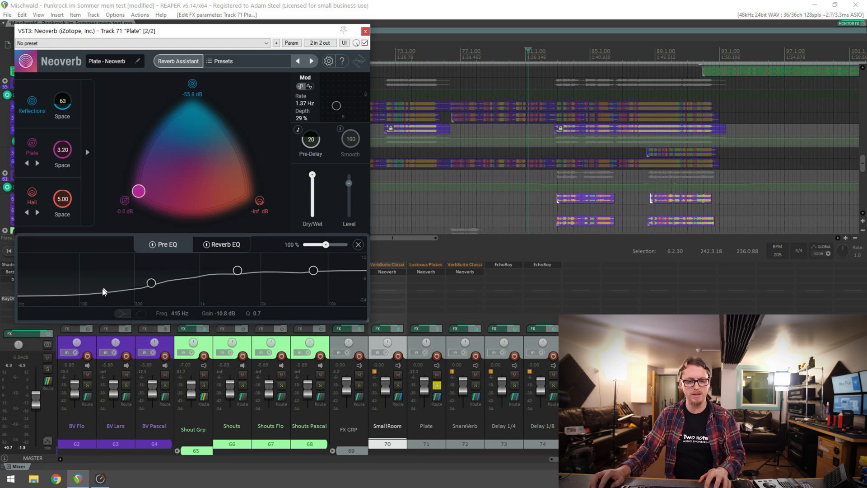
Shape Neoverb's Reverb EQ on Plate during playback with a high-frequency cut of -5.0 dB at 7229 Hz
{"action": "key", "text": "space"}
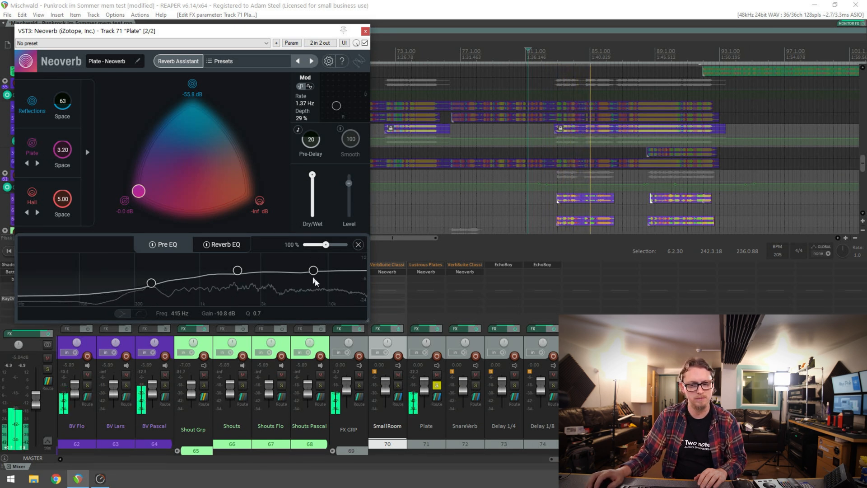
{"action": "left_click", "coordinate": [358, 245]}
{"action": "mouse_move", "coordinate": [310, 274]}
{"action": "left_mouse_down"}
{"action": "mouse_move", "coordinate": [319, 277]}
{"action": "mouse_move", "coordinate": [304, 280]}
{"action": "left_mouse_up"}
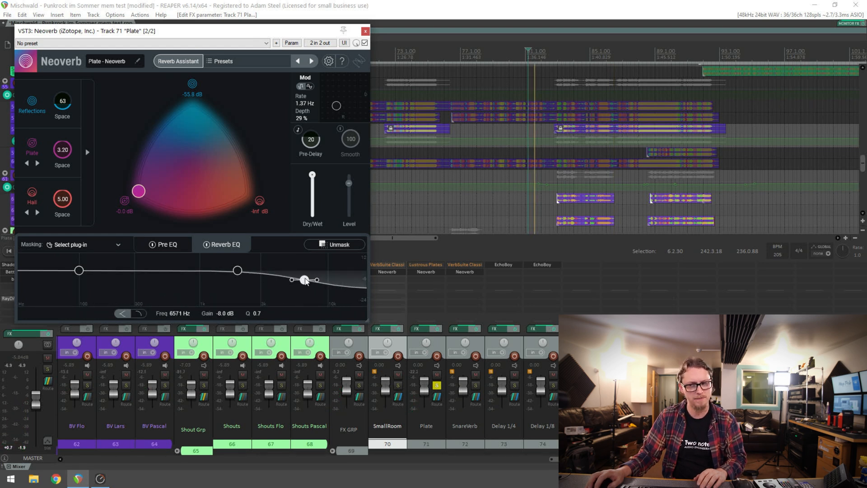
{"action": "left_click_drag", "start_coordinate": [305, 279], "coordinate": [315, 278]}
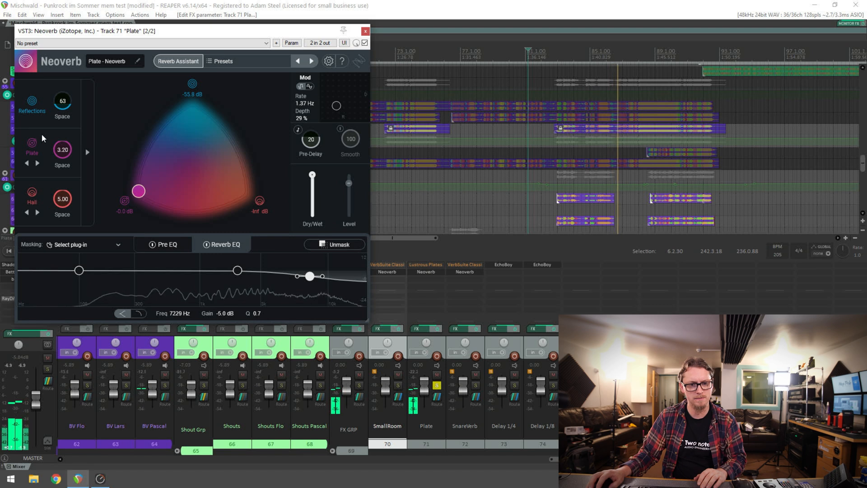
Show the detailed Reflections, Plate and Hall parameters and check the Pre EQ and Reverb EQ curves
{"action": "left_click", "coordinate": [87, 152]}
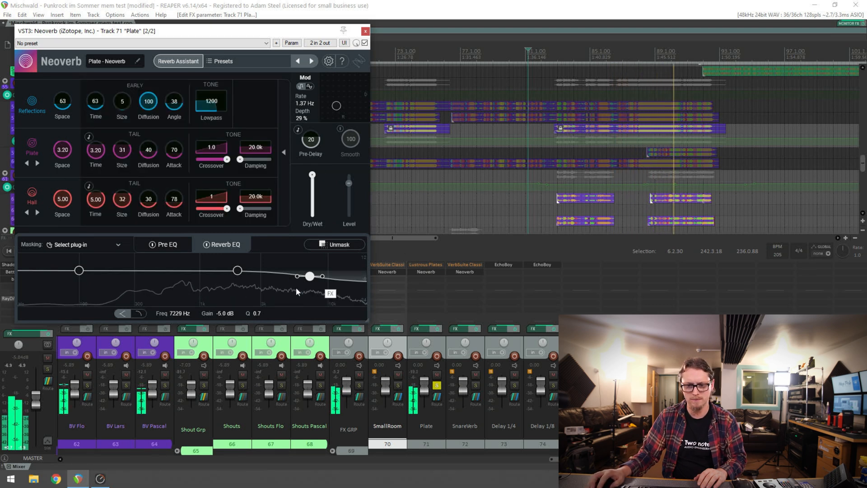
{"action": "left_click", "coordinate": [169, 244]}
{"action": "left_click", "coordinate": [222, 245]}
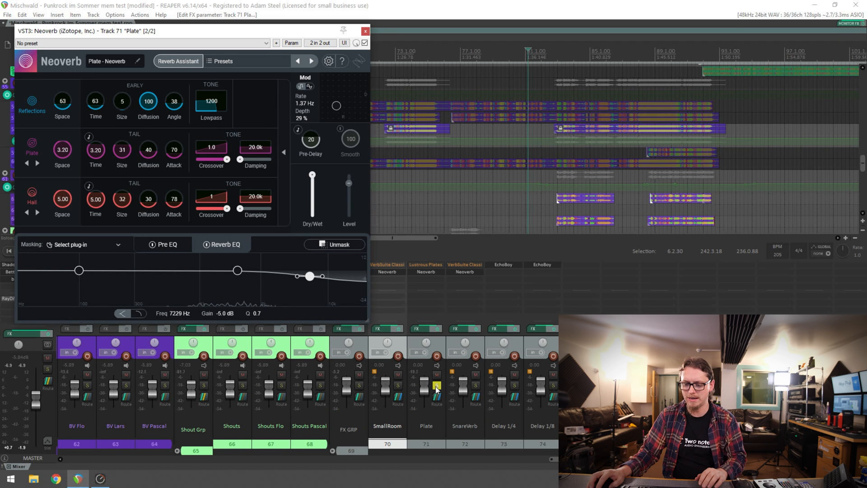
Solo Vox Grp and BVox Grp along with Plate, play the section and check Neoverb's Pre EQ
{"action": "scroll", "coordinate": [204, 452], "scroll_direction": "left", "scroll_amount": 5}
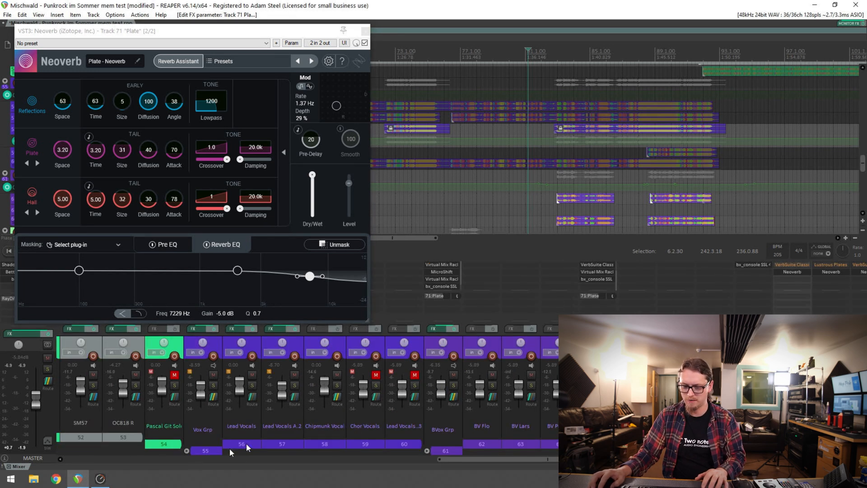
{"action": "left_click", "coordinate": [214, 385]}
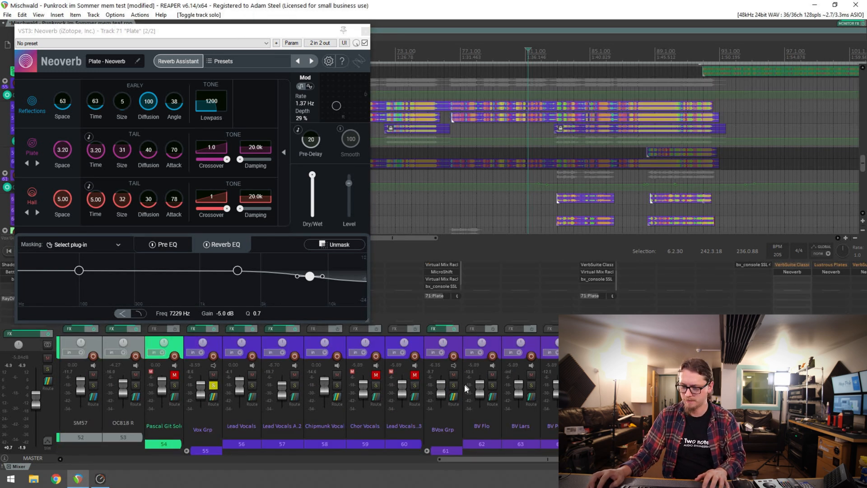
{"action": "key", "text": "space"}
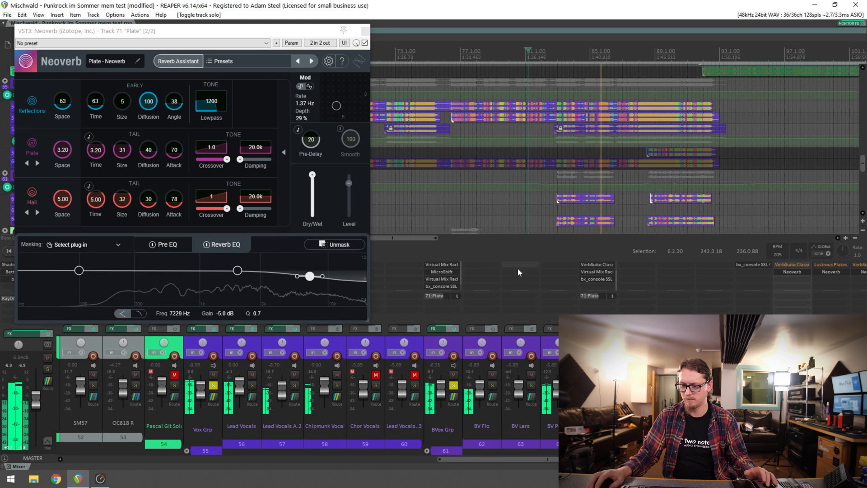
{"action": "left_click_drag", "start_coordinate": [511, 460], "coordinate": [603, 460]}
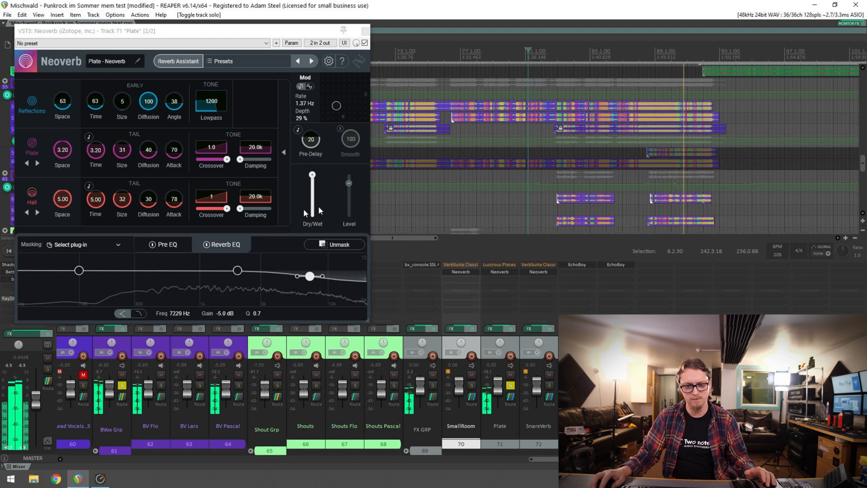
{"action": "left_click", "coordinate": [177, 245]}
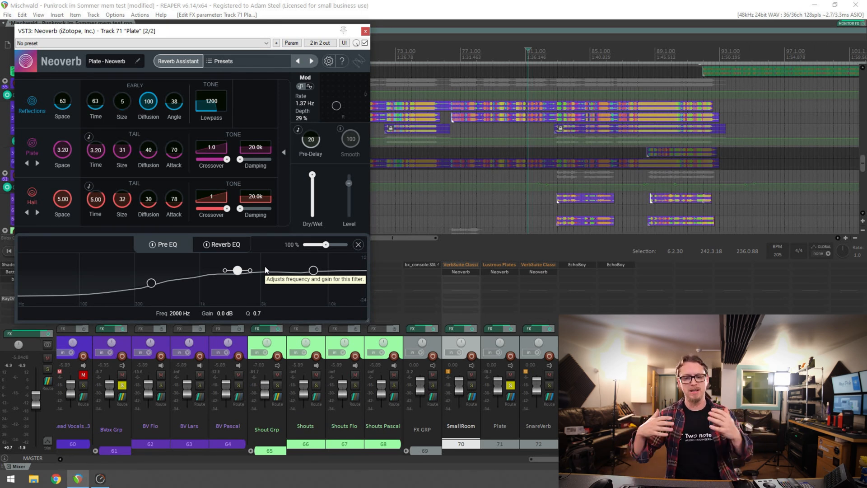
Clear all track solos and play the full mix with Neoverb on the reverb tracks
{"action": "left_click", "coordinate": [511, 385]}
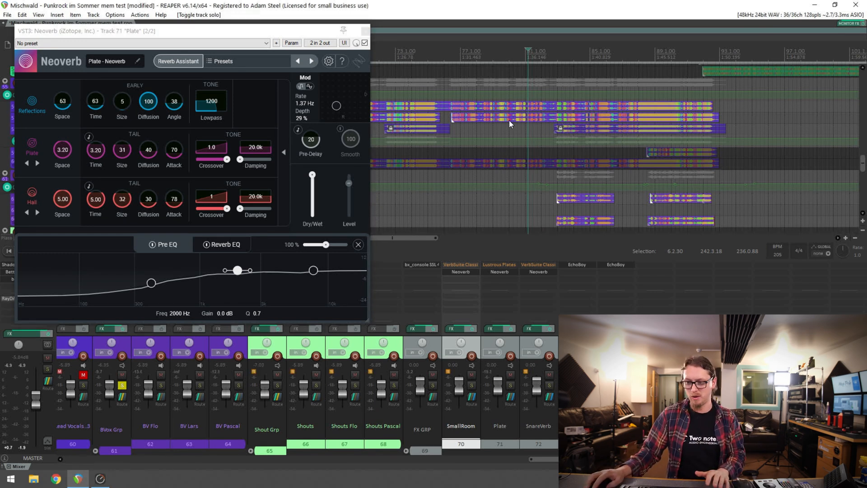
{"action": "left_click", "coordinate": [472, 386], "text": "alt"}
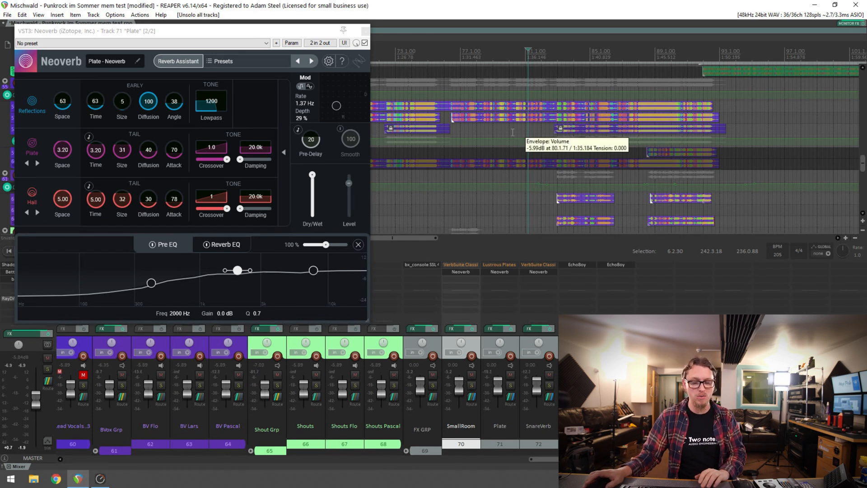
{"action": "key", "text": "space"}
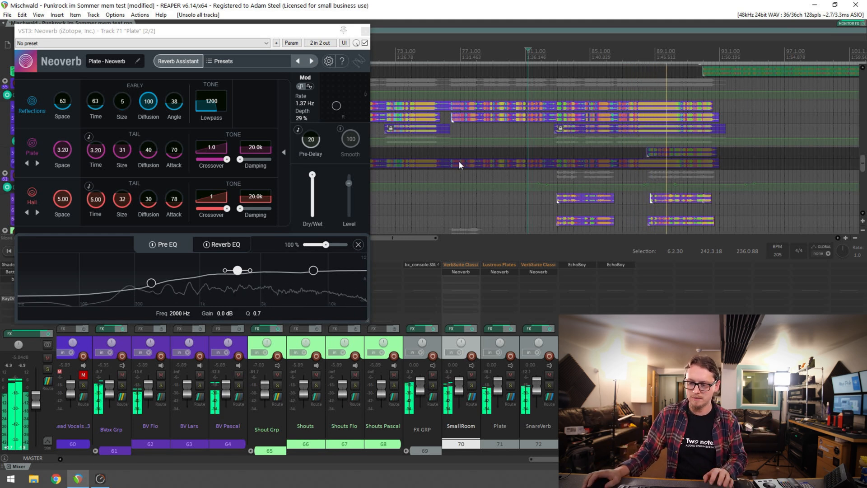
Stop playback and close the Plate track's Neoverb window
{"action": "left_click_drag", "start_coordinate": [310, 36], "coordinate": [340, 63]}
{"action": "key", "text": "space"}
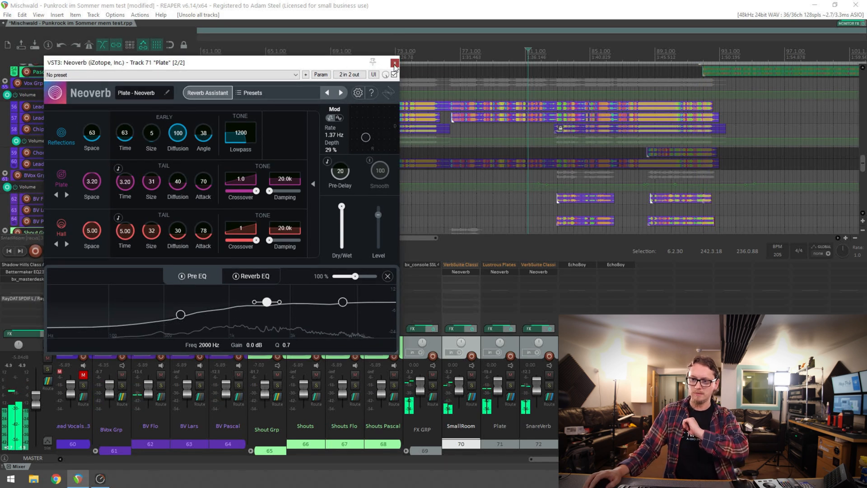
{"action": "left_click", "coordinate": [395, 63]}
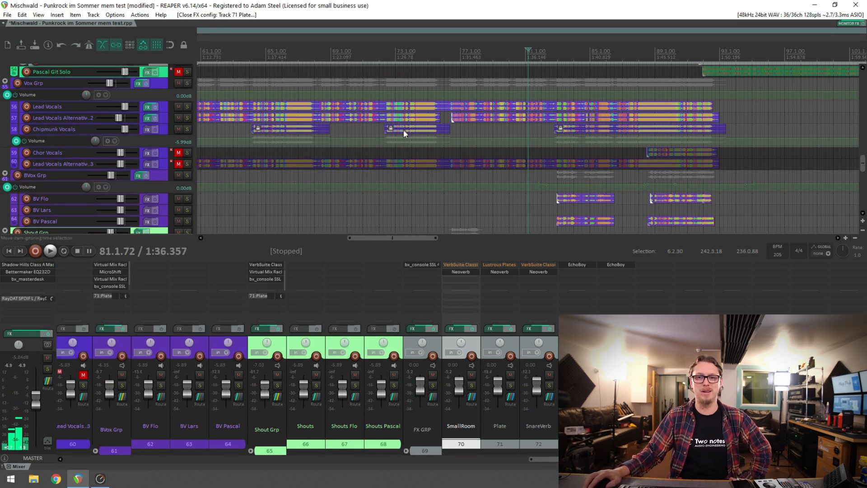
{"action": "scroll", "coordinate": [407, 181], "scroll_direction": "down", "scroll_amount": 1}
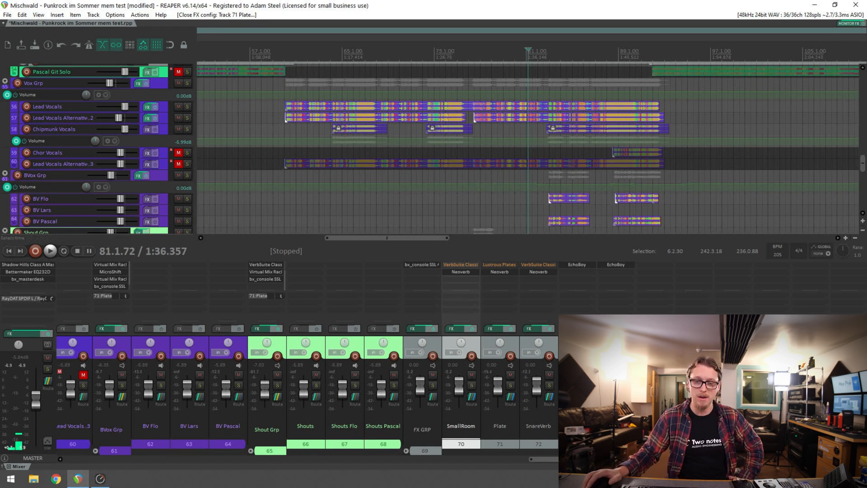